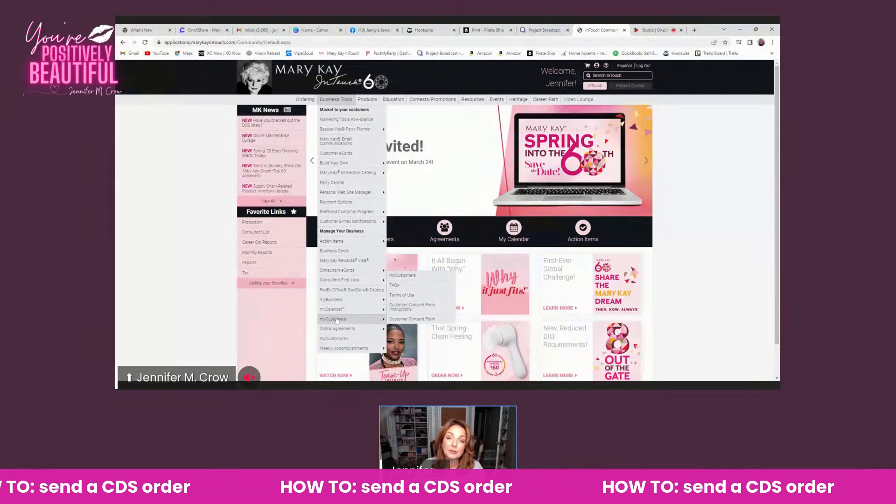
# Start a new customer record in myCustomers and enter the customer's first and last name
pyautogui.click(336, 320)
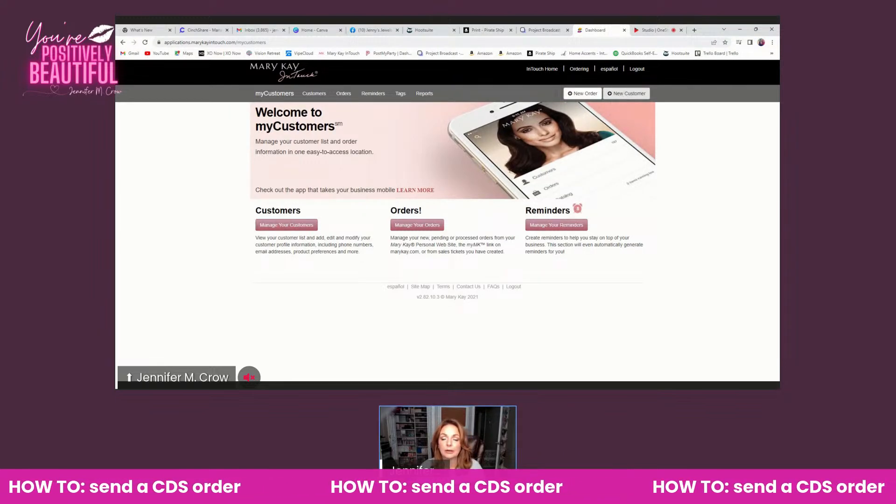
pyautogui.click(621, 96)
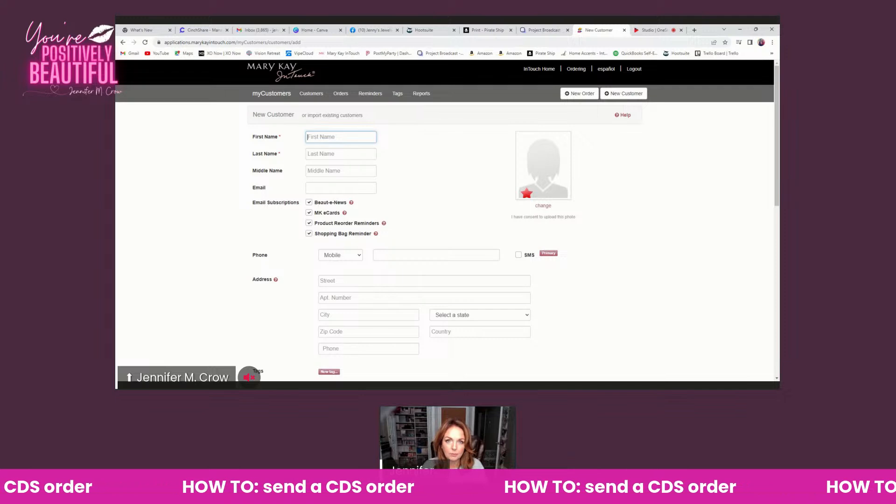
pyautogui.write('Su')
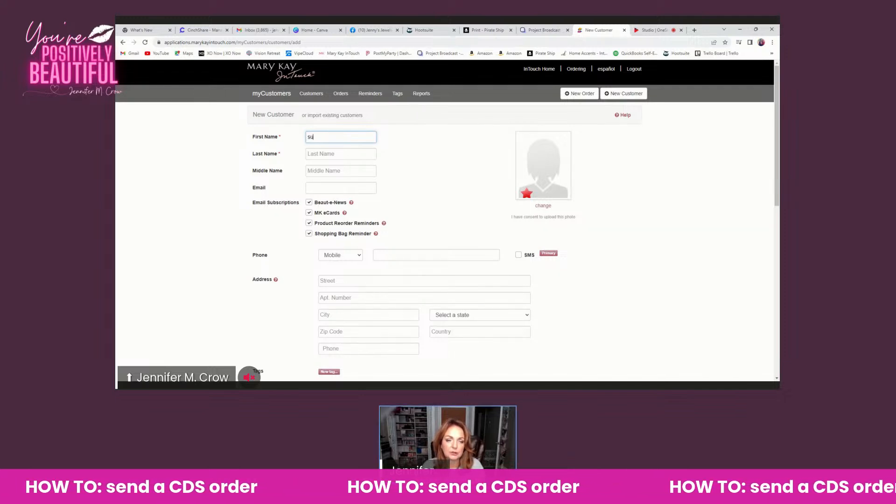
pyautogui.write('sie')
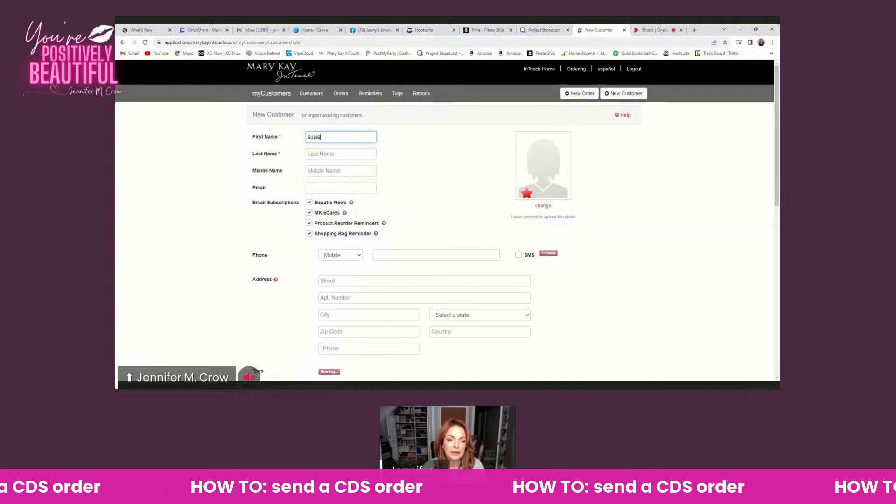
pyautogui.press('Tab')
pyautogui.write('dd')
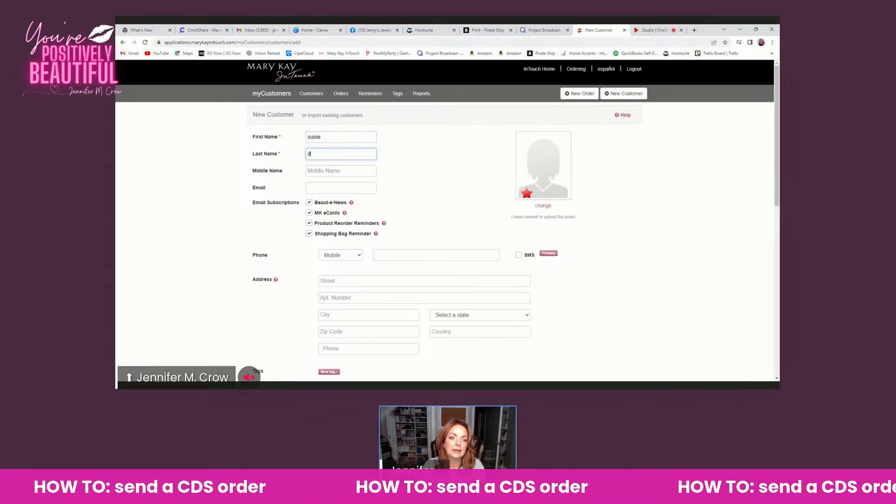
pyautogui.press('BackSpace')
pyautogui.press('BackSpace')
pyautogui.write('cds')
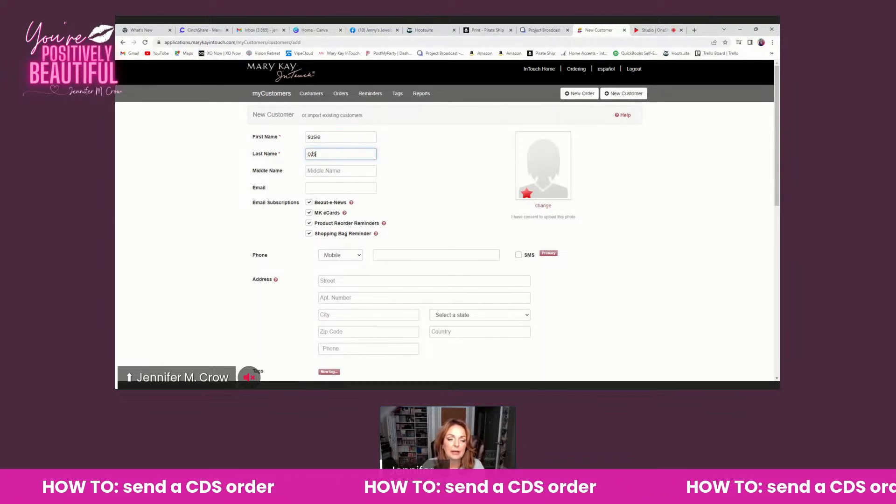
# Go through the optional email, phone, birthday and note fields without filling them in, and save the new customer
pyautogui.click(308, 188)
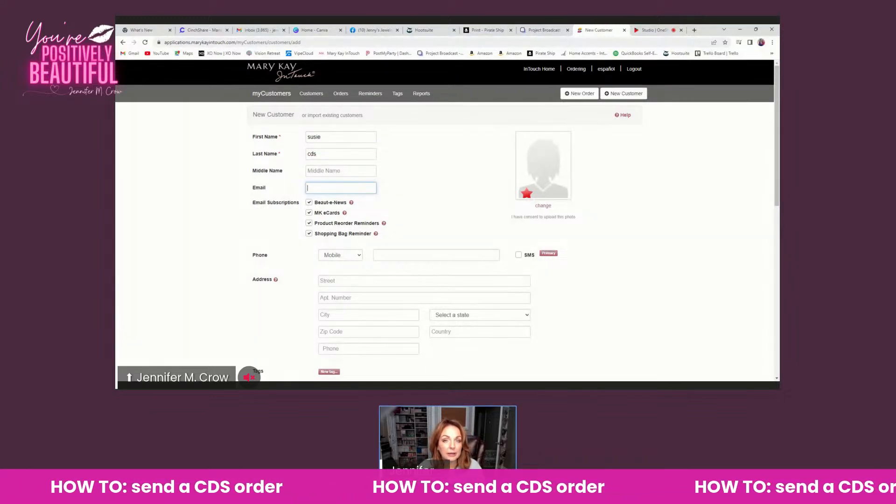
pyautogui.scroll(-2, 316, 131)
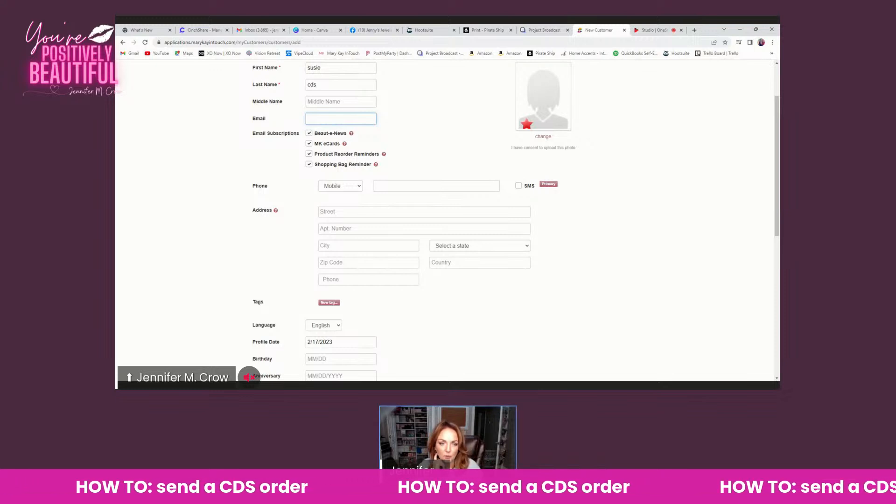
pyautogui.scroll(-1, 310, 161)
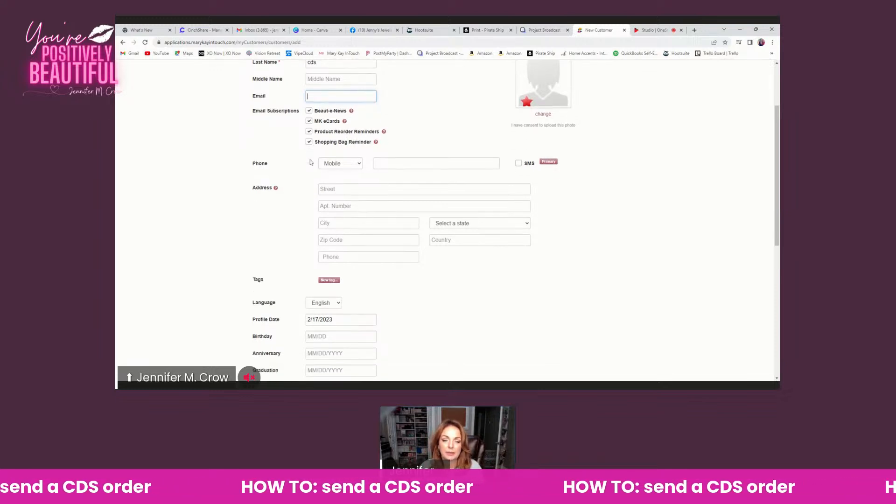
pyautogui.click(399, 151)
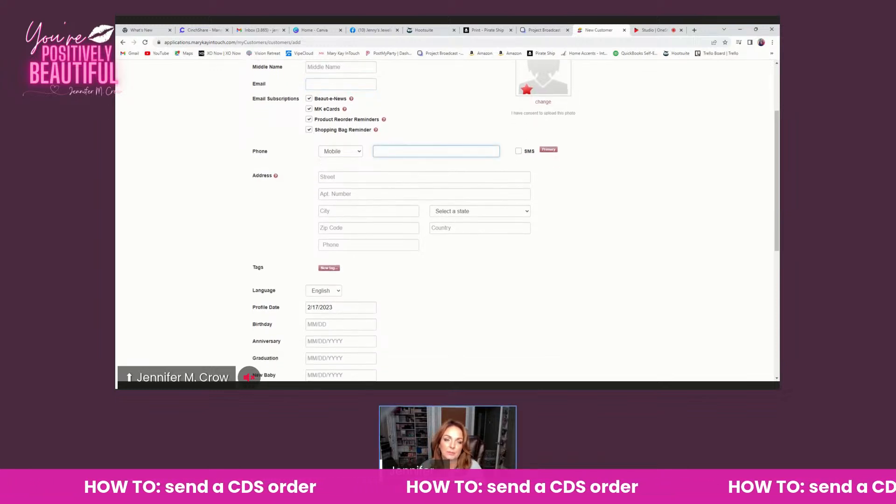
pyautogui.scroll(-3, 332, 190)
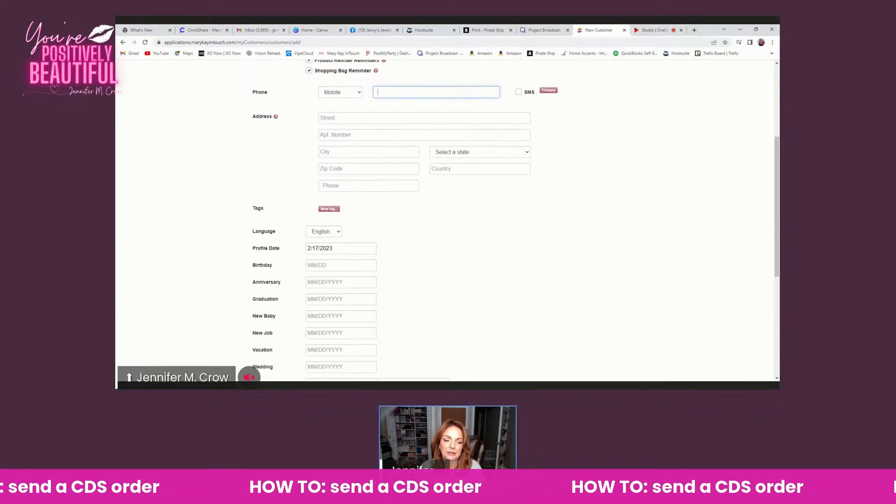
pyautogui.scroll(-2, 446, 219)
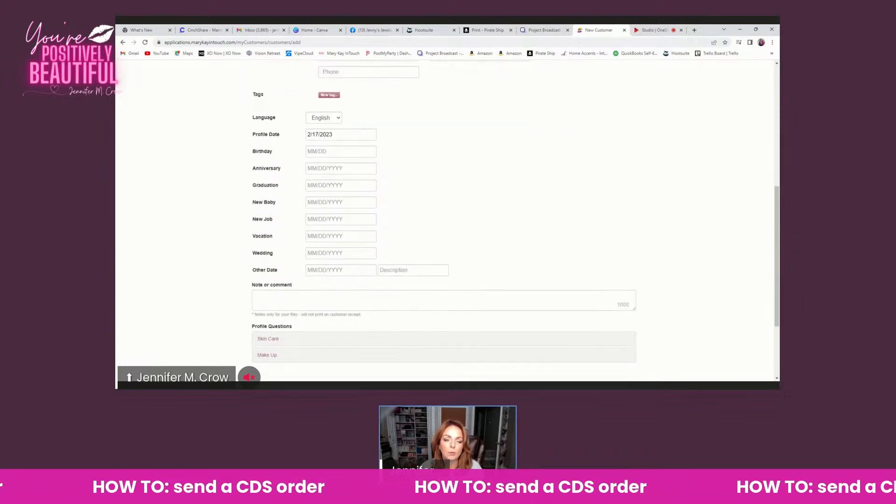
pyautogui.click(341, 151)
pyautogui.scroll(-3, 445, 219)
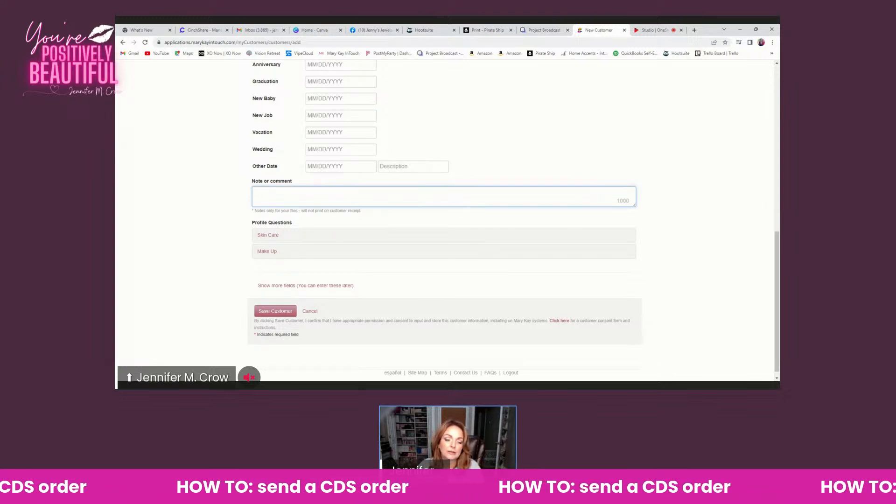
pyautogui.click(275, 311)
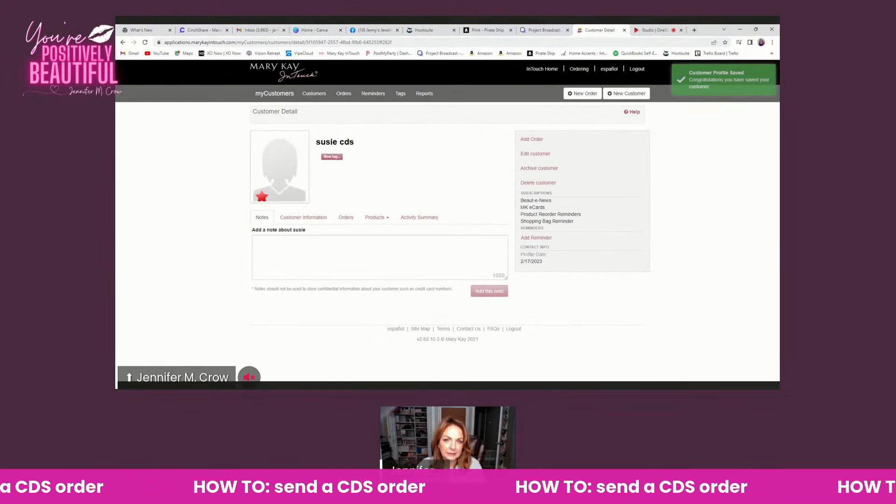
# Create an order for the new customer and set its fulfillment method to Customer Delivery Service
pyautogui.click(527, 141)
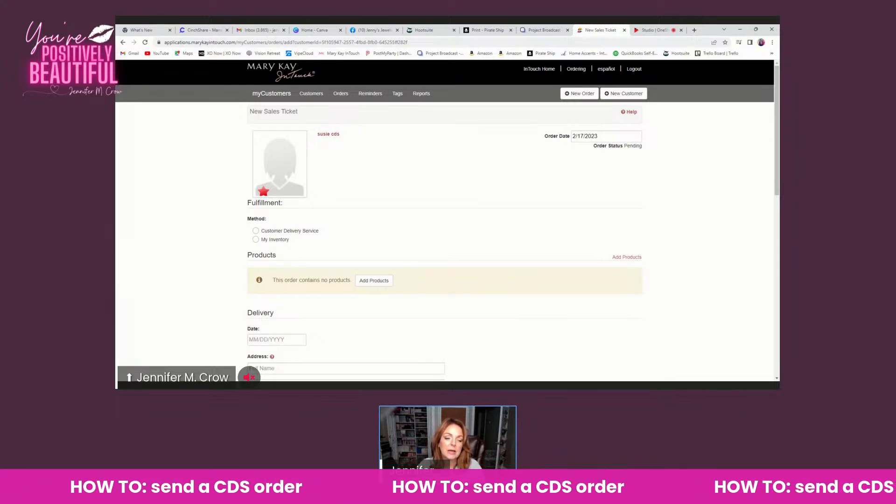
pyautogui.scroll(-2, 438, 231)
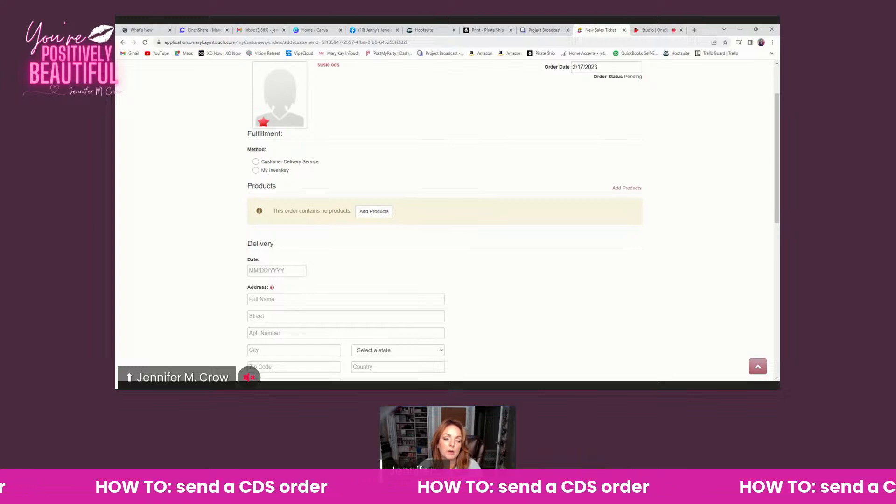
pyautogui.scroll(3, 426, 208)
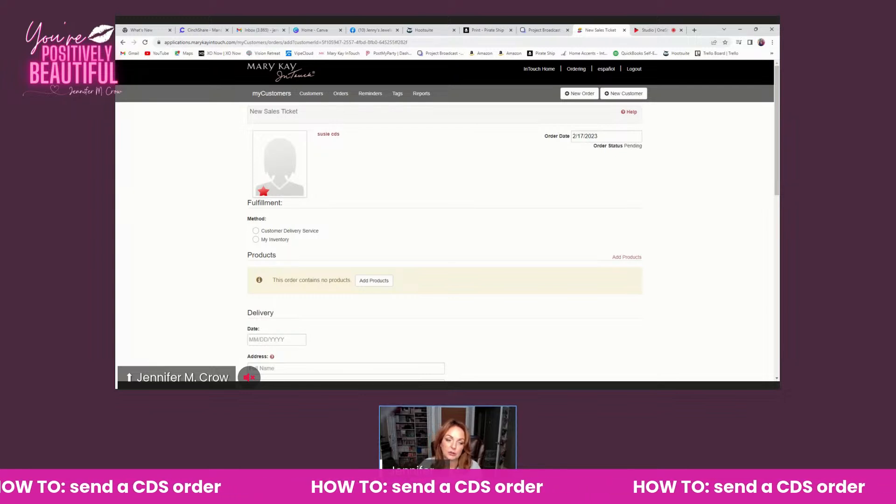
pyautogui.click(255, 231)
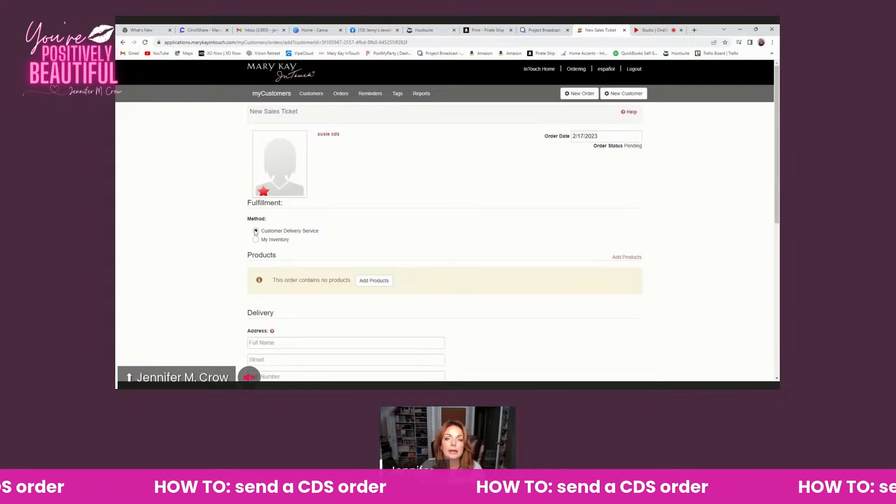
# Search the order's product catalog for "remover" and add the Mary Kay Oil-Free Eye Makeup Remover 3.75 fl. oz
pyautogui.scroll(-1, 255, 232)
pyautogui.scroll(-1, 255, 233)
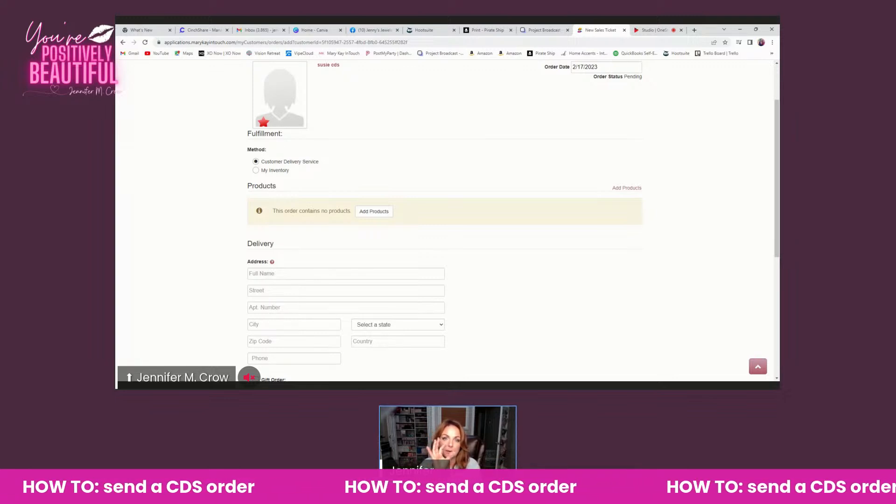
pyautogui.click(378, 213)
pyautogui.scroll(-3, 371, 201)
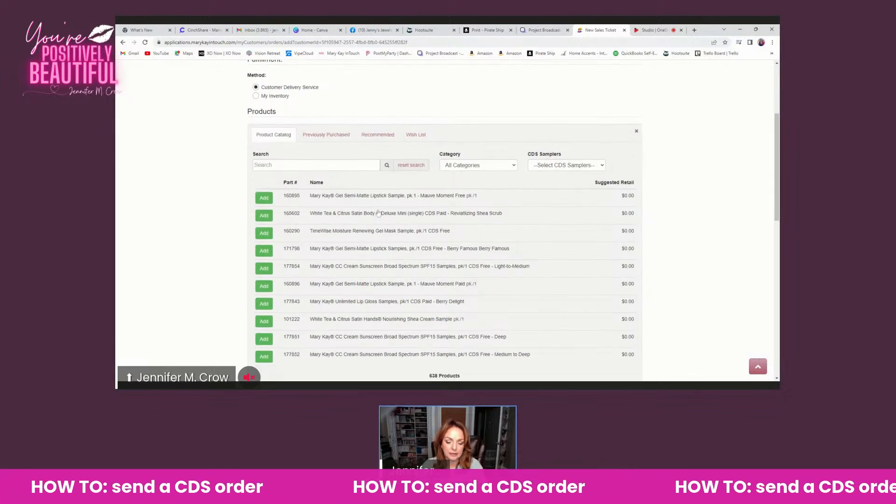
pyautogui.click(308, 101)
pyautogui.write('primer')
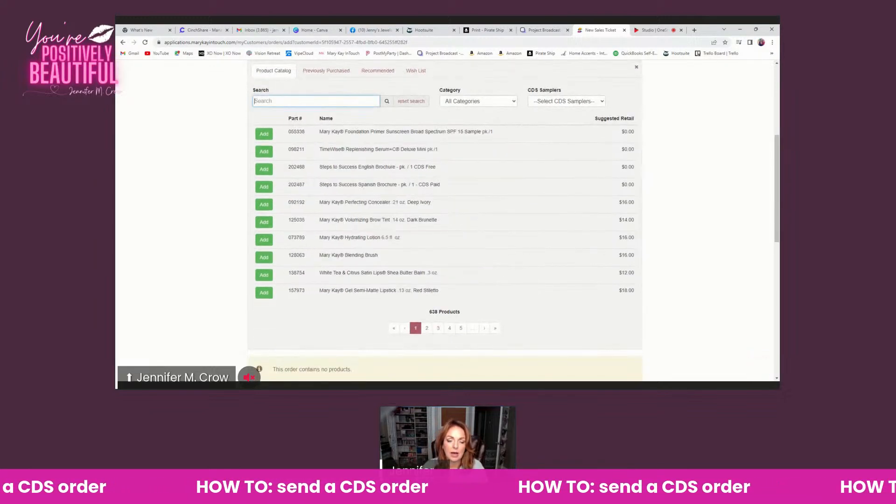
pyautogui.click(295, 183)
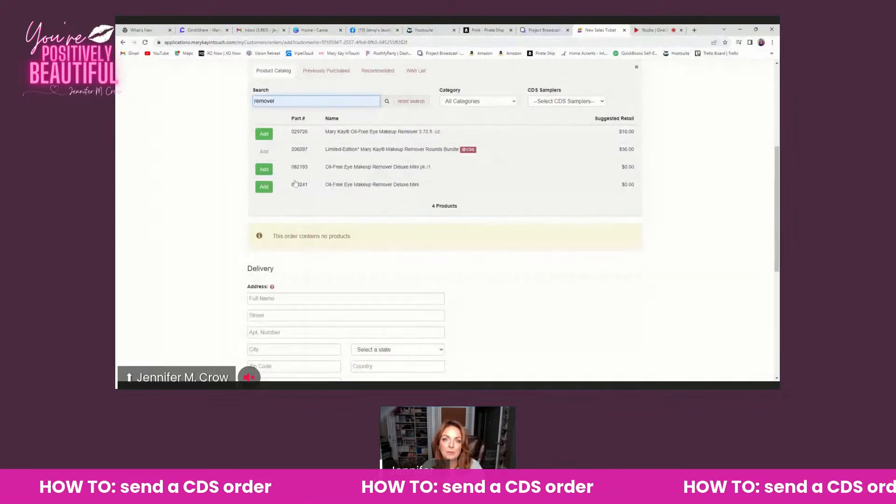
pyautogui.click(265, 135)
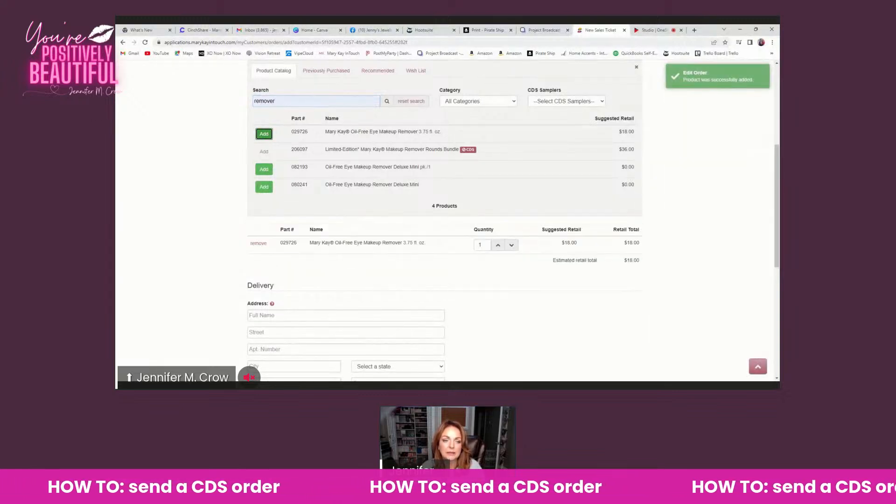
# Search the catalog for "gloss" and add the Mary Kay Unlimited Lip Gloss in Sheer Illusion to the order
pyautogui.moveTo(310, 100); pyautogui.dragTo(251, 102)
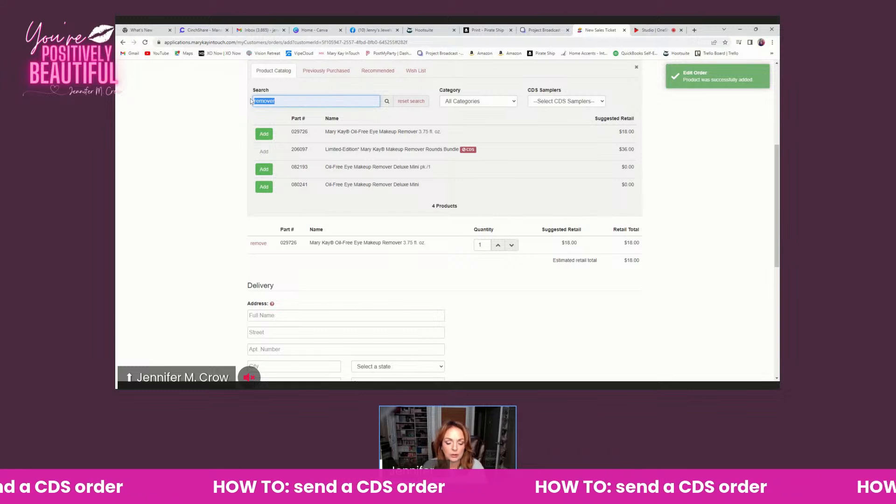
pyautogui.write('gloss')
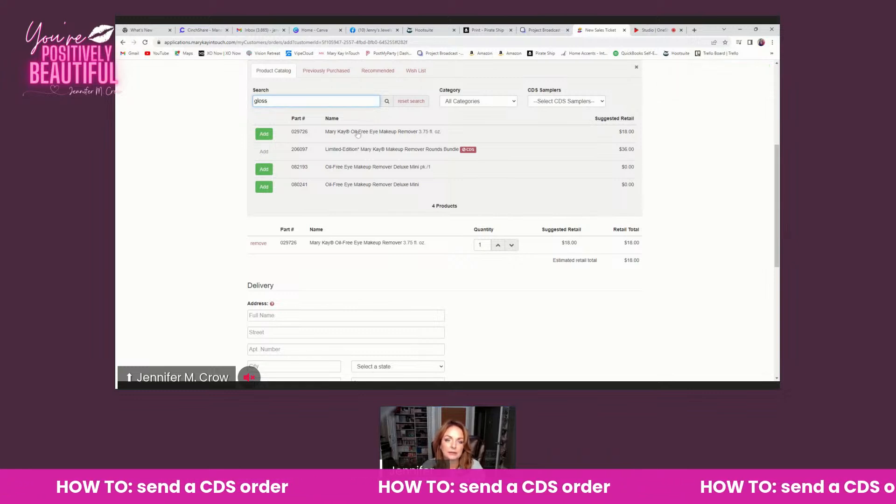
pyautogui.click(389, 102)
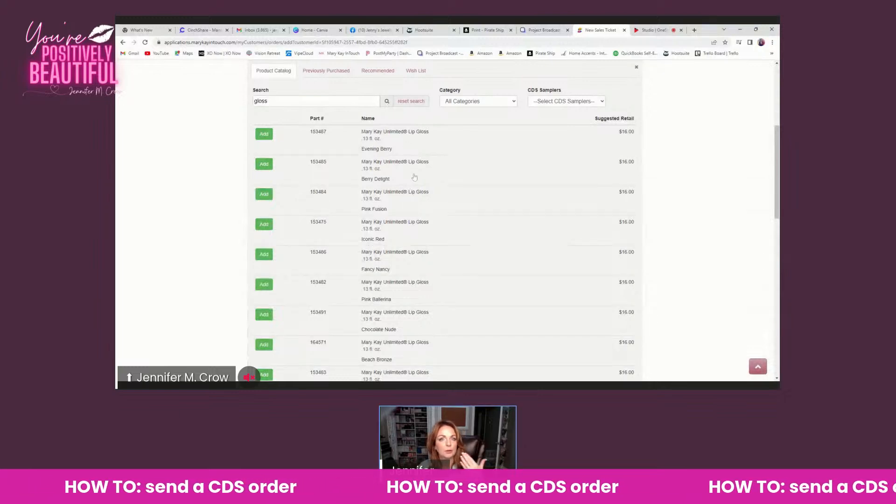
pyautogui.scroll(-2, 414, 179)
pyautogui.scroll(-6, 414, 179)
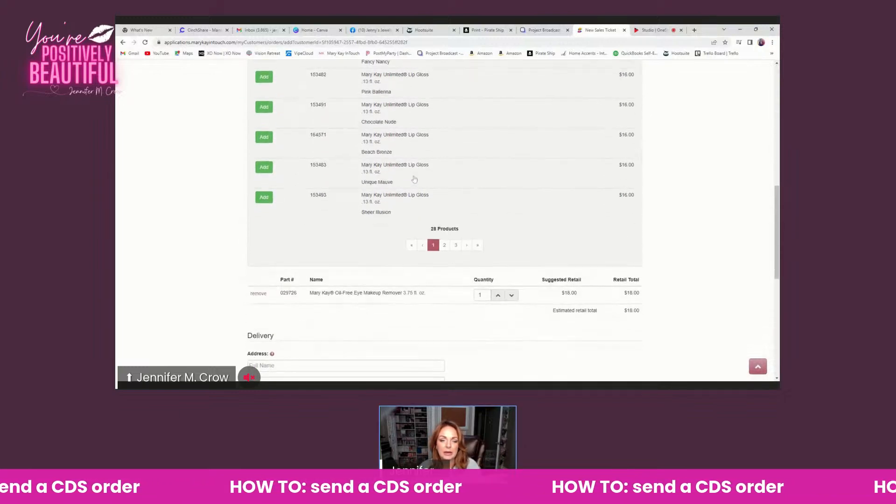
pyautogui.scroll(4, 414, 178)
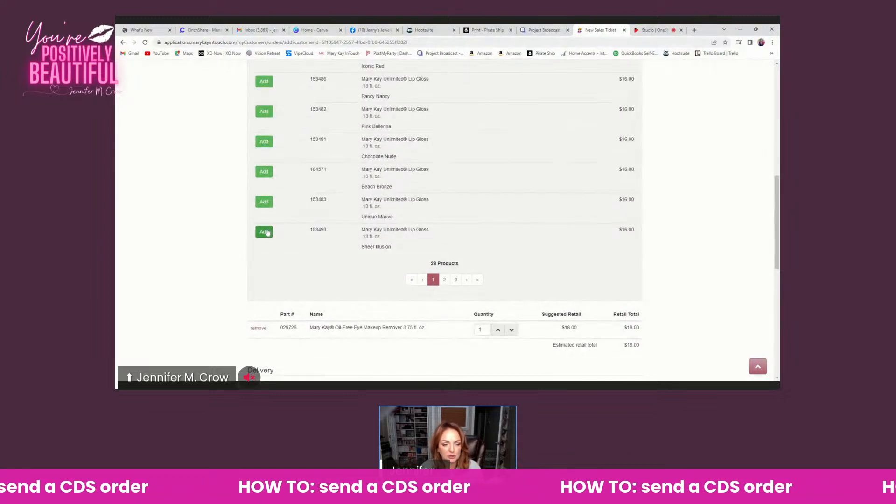
pyautogui.click(266, 231)
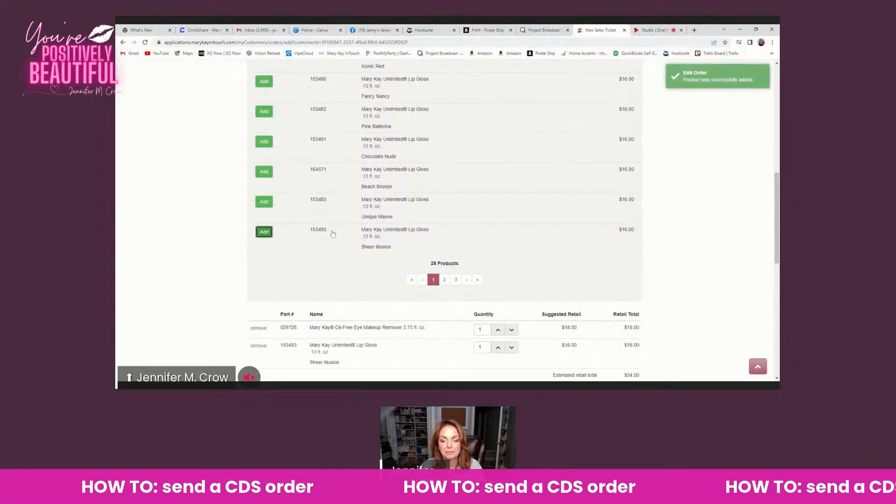
# Reset the product search and filter the catalog to No Cost CDS samplers
pyautogui.scroll(1, 331, 233)
pyautogui.scroll(3, 332, 233)
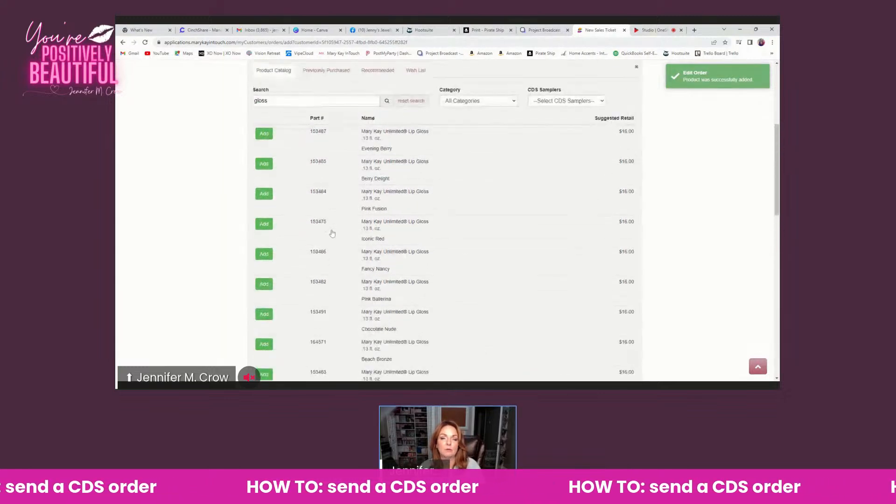
pyautogui.scroll(2, 332, 233)
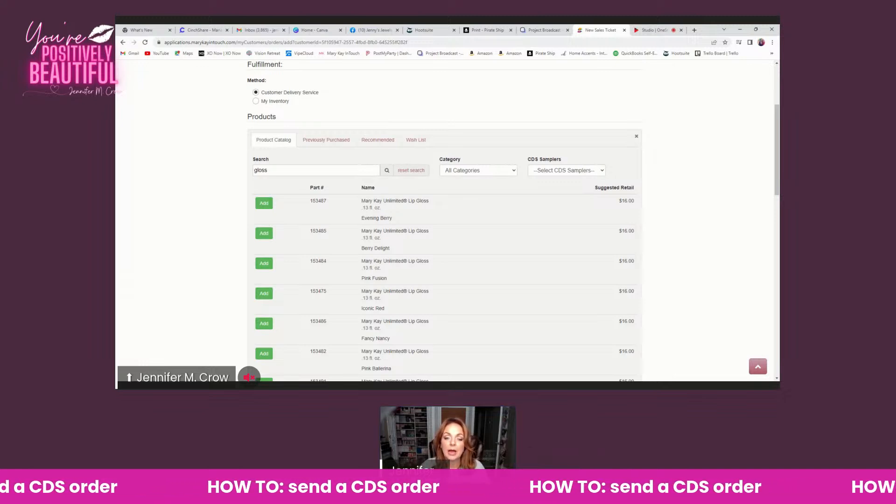
pyautogui.click(409, 171)
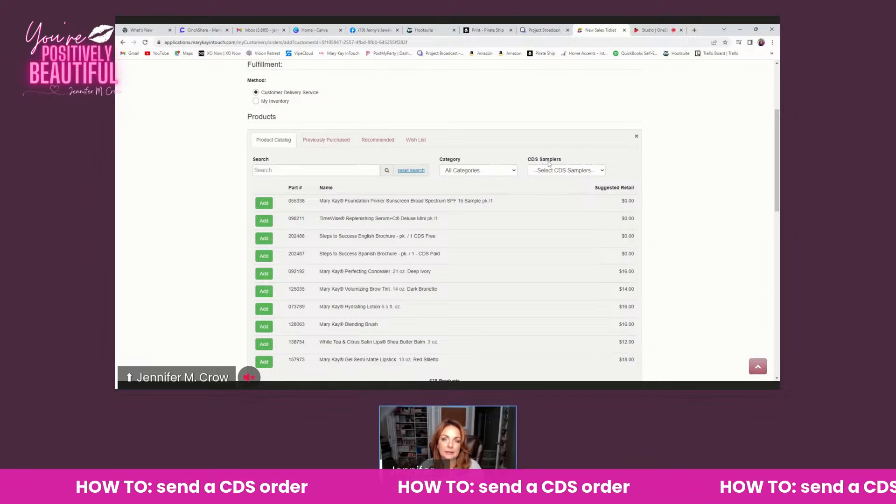
pyautogui.click(599, 174)
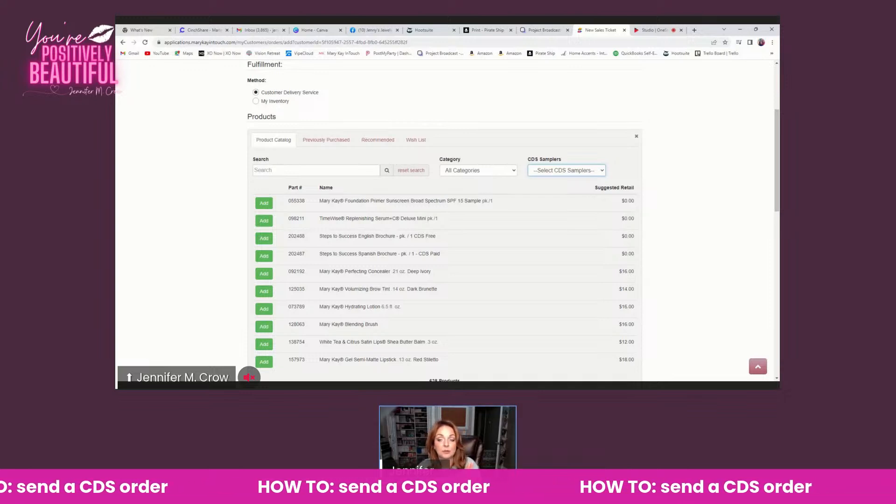
pyautogui.click(588, 189)
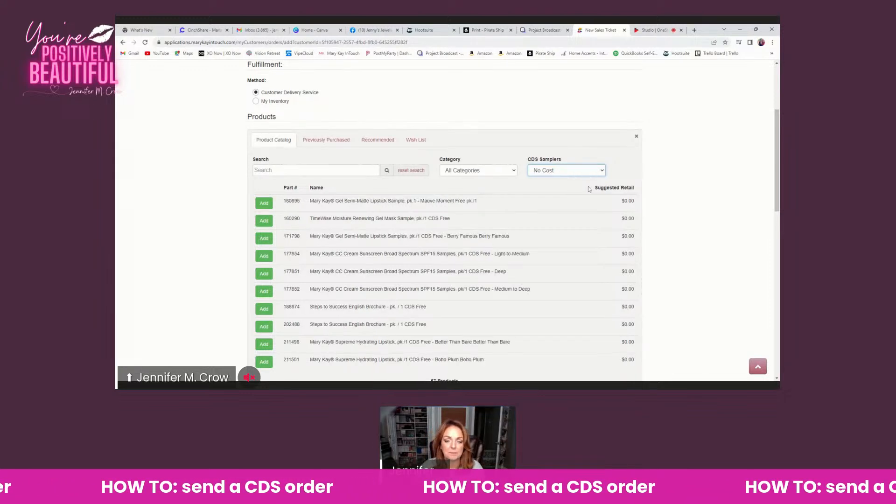
pyautogui.click(257, 170)
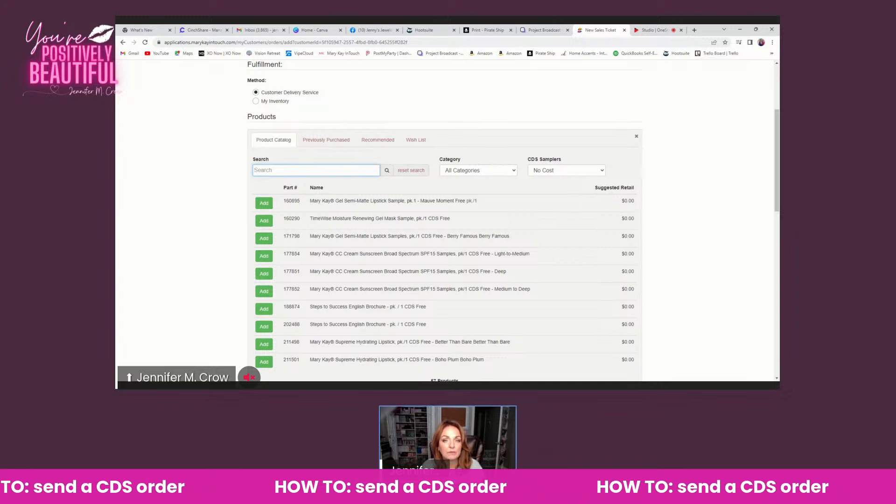
# Search the No Cost samplers for "miracle" and add the TimeWise Miracle Set 3D Normal/Dry Sample containing Cleanser, Day Cream SPF 30, Night Cream and Eye Cream
pyautogui.write('miracle')
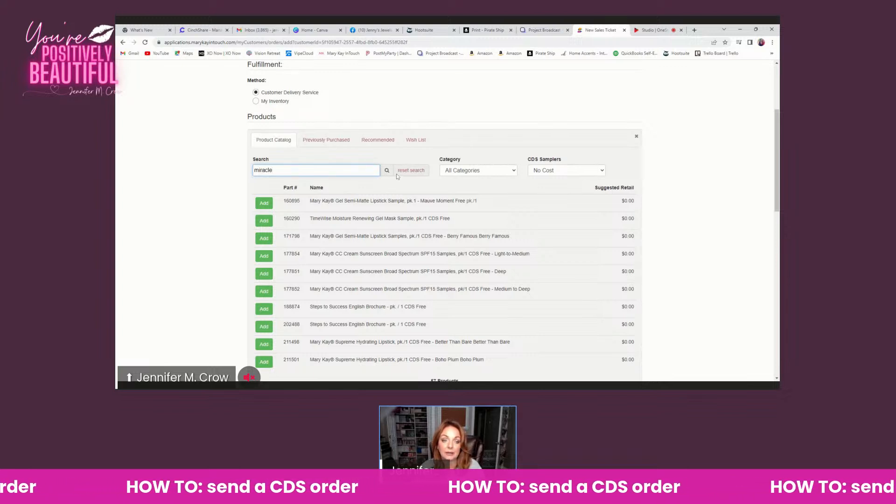
pyautogui.click(387, 171)
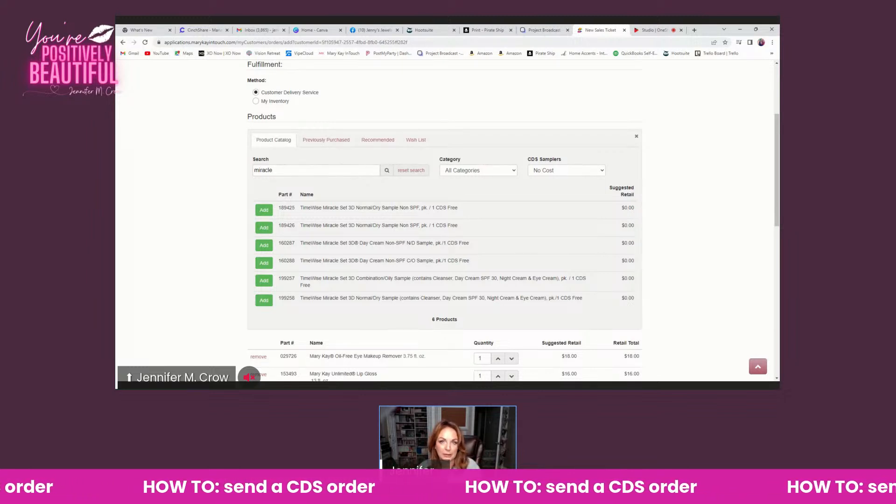
pyautogui.scroll(-2, 386, 213)
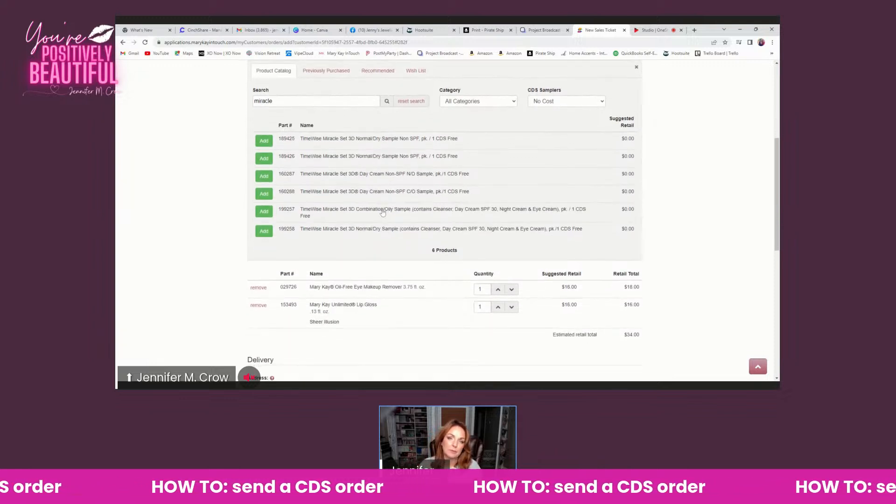
pyautogui.moveTo(311, 238)
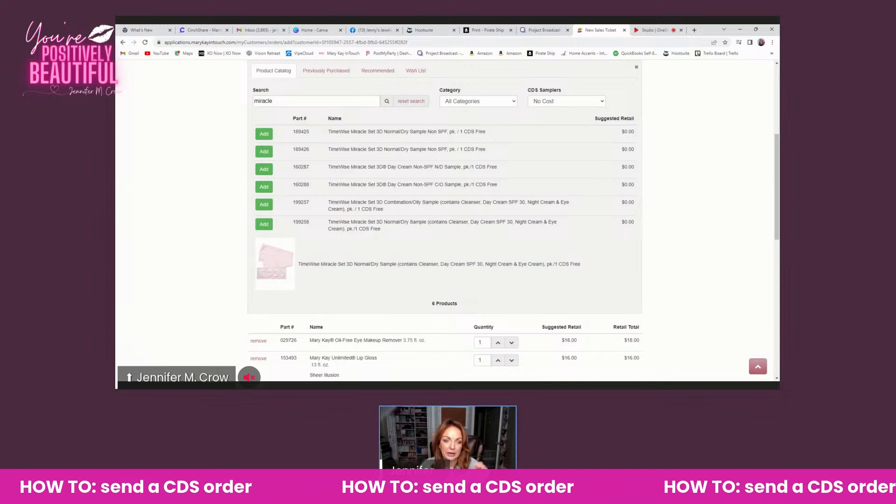
pyautogui.click(263, 224)
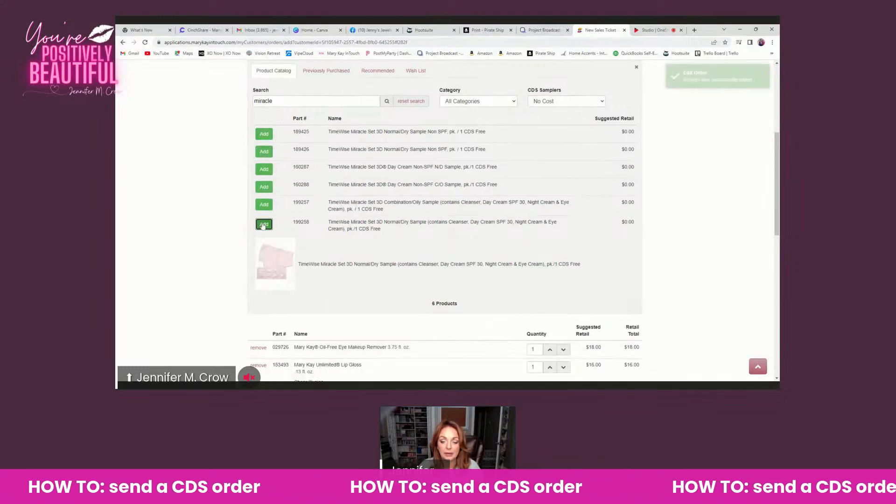
pyautogui.scroll(-2, 288, 228)
pyautogui.scroll(-2, 288, 228)
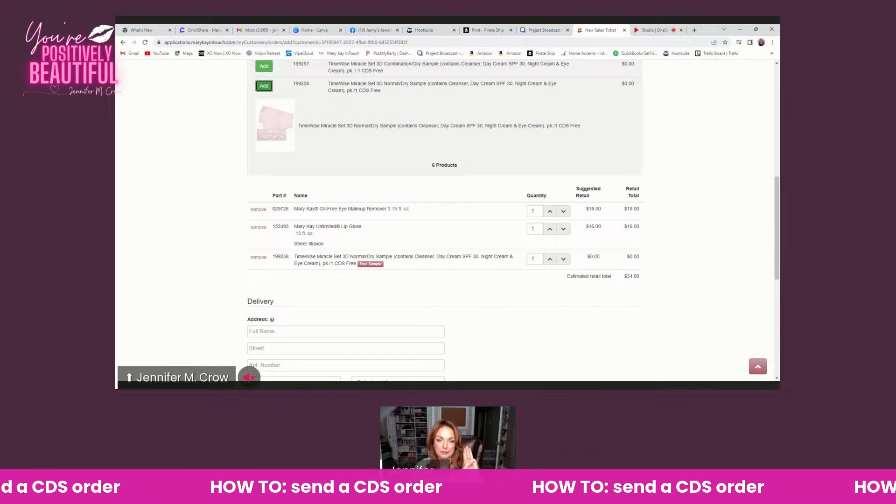
# Clear the "miracle" search and set the CDS Samplers filter back to No Cost
pyautogui.scroll(3, 444, 219)
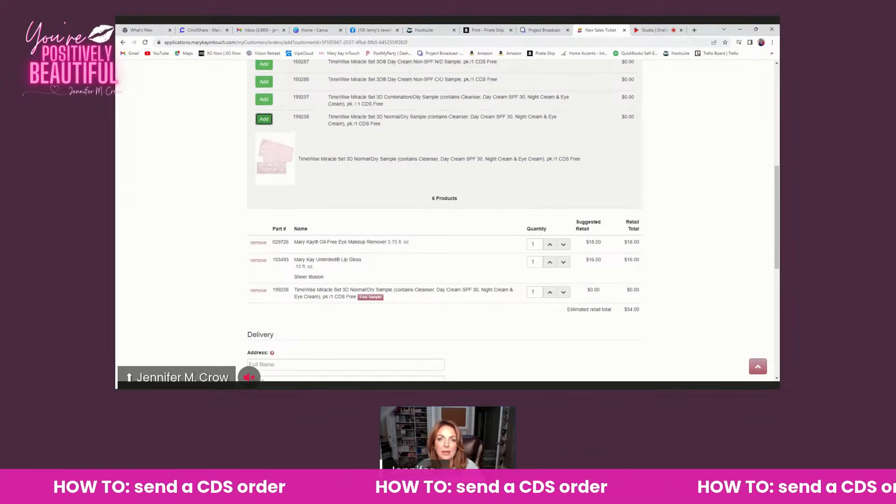
pyautogui.scroll(3, 415, 174)
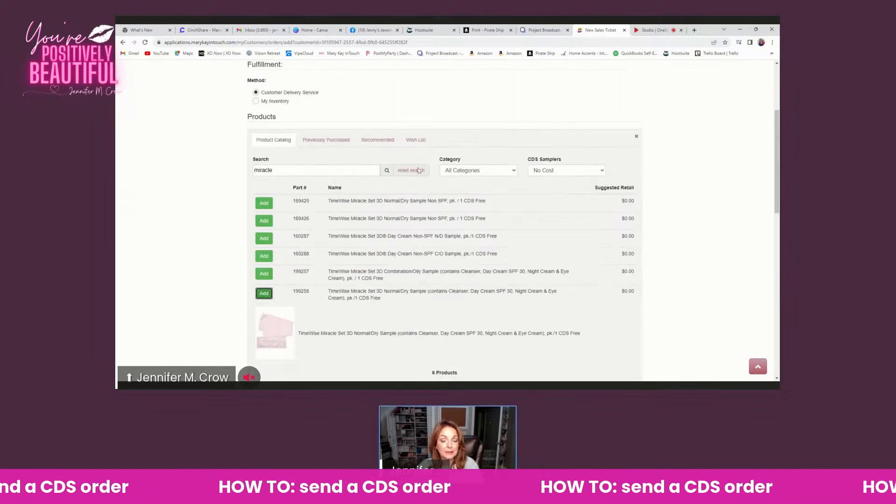
pyautogui.click(411, 170)
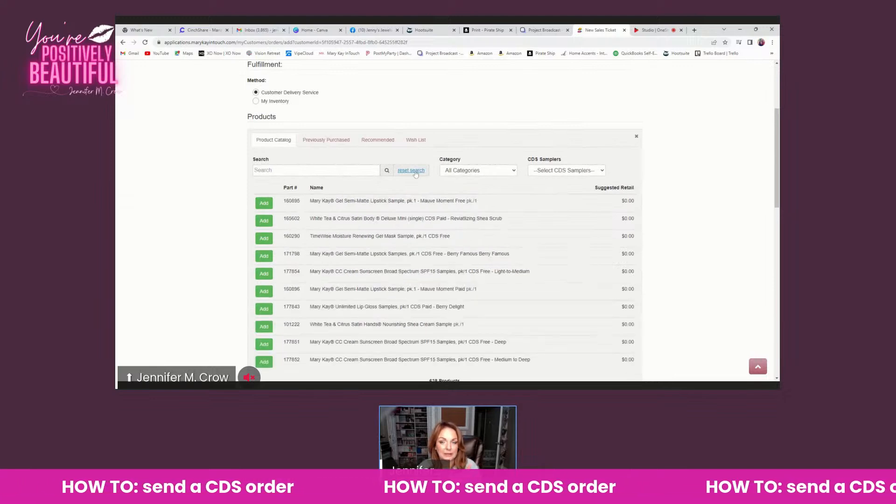
pyautogui.click(579, 173)
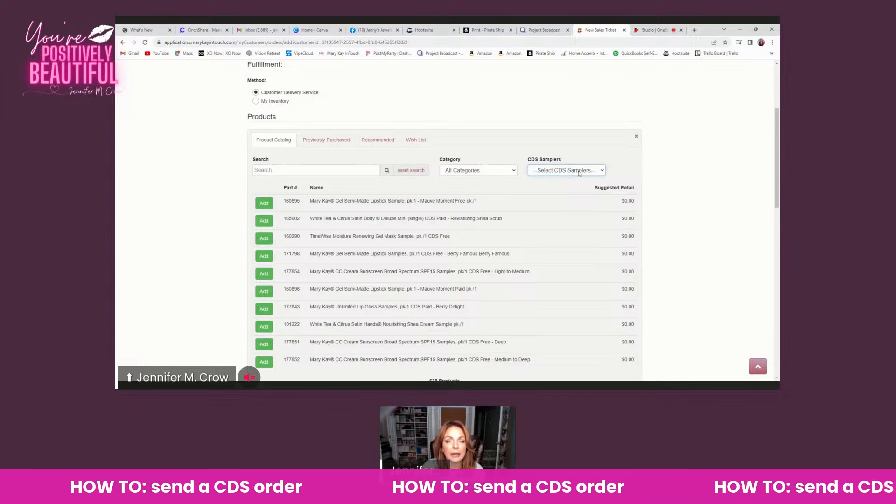
pyautogui.click(572, 188)
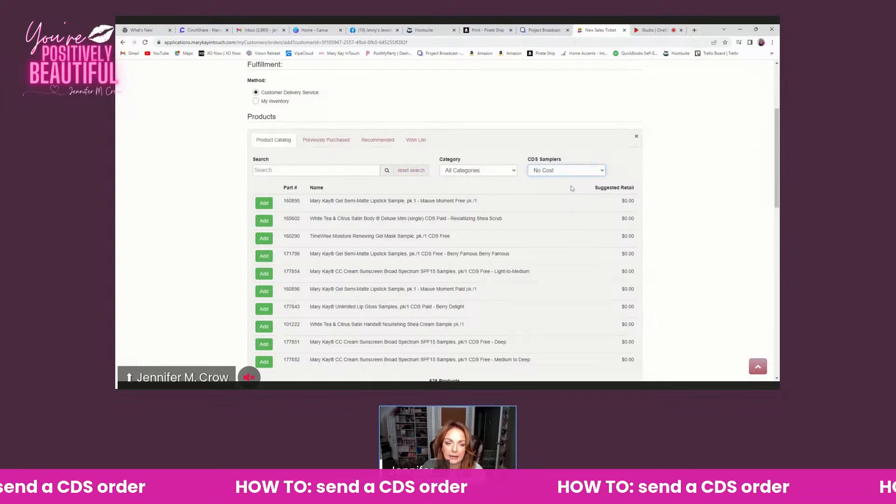
# Search the No Cost samplers for "green" and add the New Color Card - Green Eye to the order
pyautogui.click(336, 171)
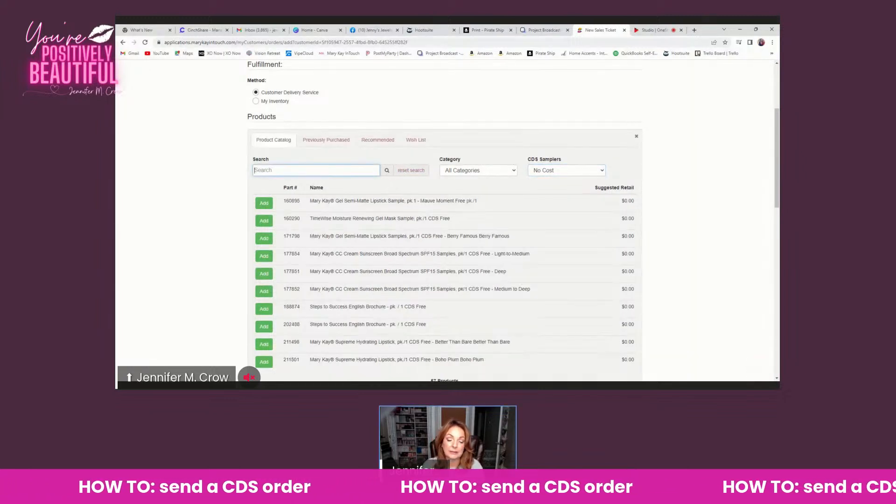
pyautogui.write('green')
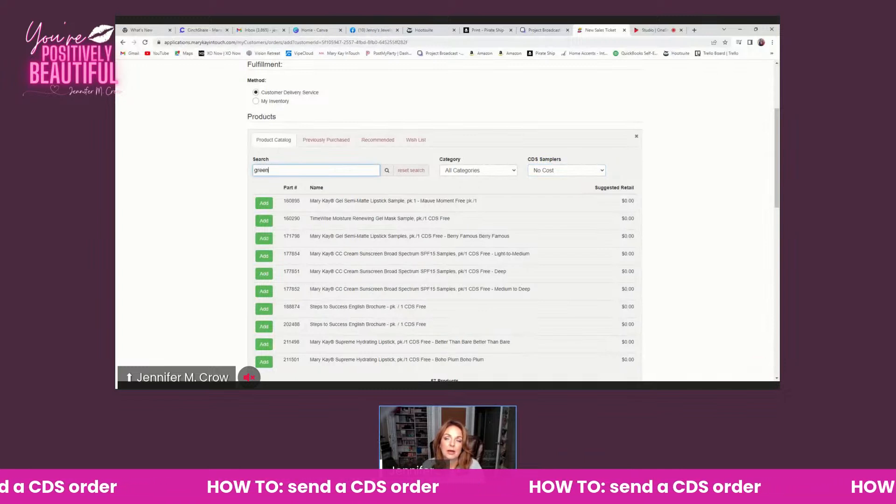
pyautogui.click(387, 171)
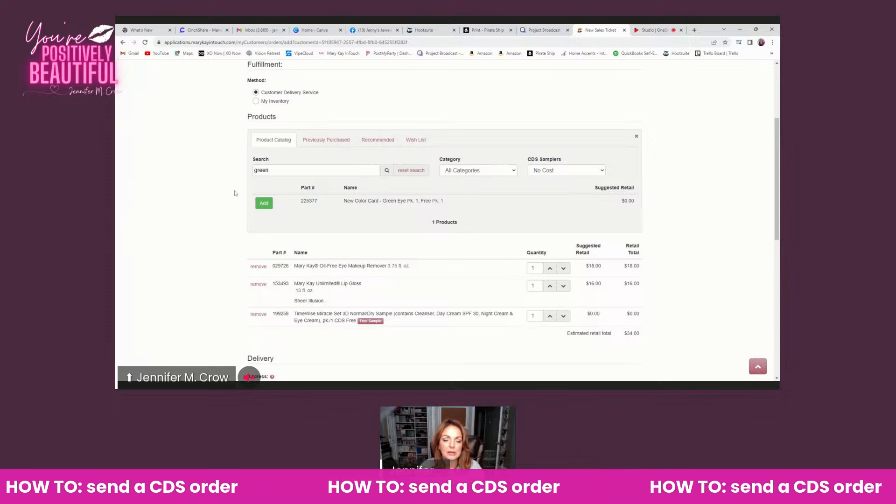
pyautogui.click(328, 211)
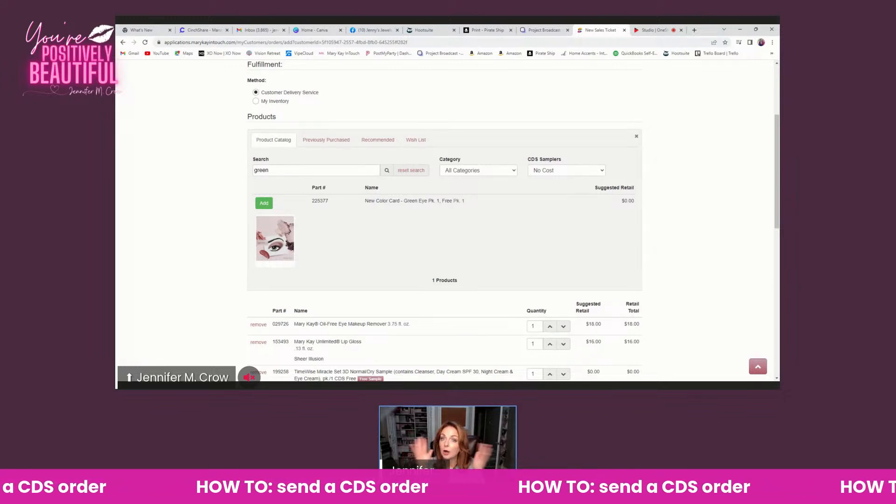
pyautogui.click(264, 203)
pyautogui.scroll(-2, 273, 207)
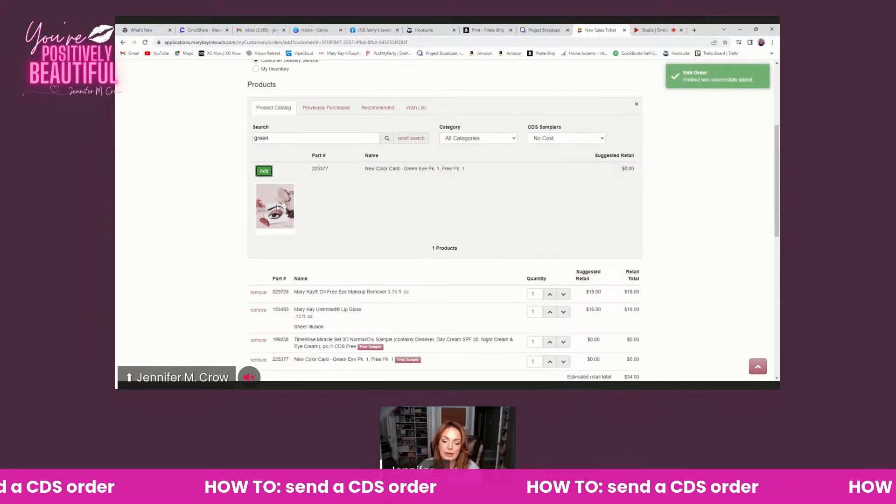
pyautogui.scroll(2, 276, 207)
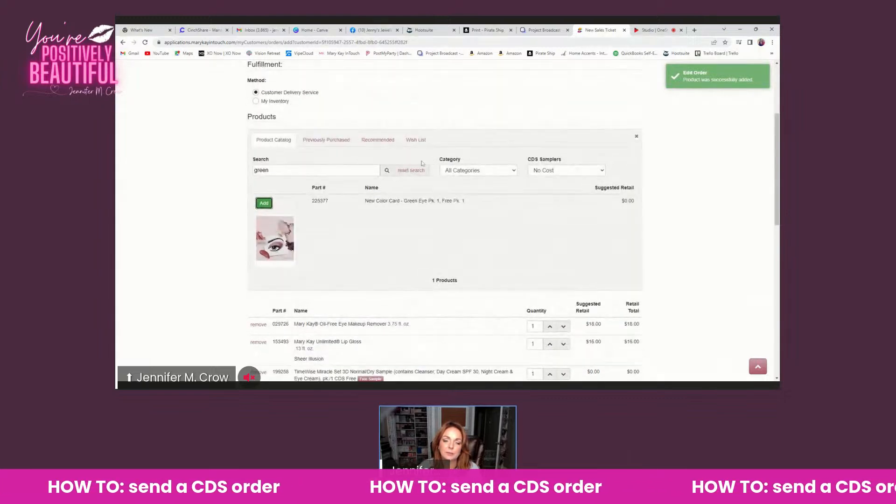
# Reset the product search and filter the catalog to Paid CDS samplers
pyautogui.click(407, 171)
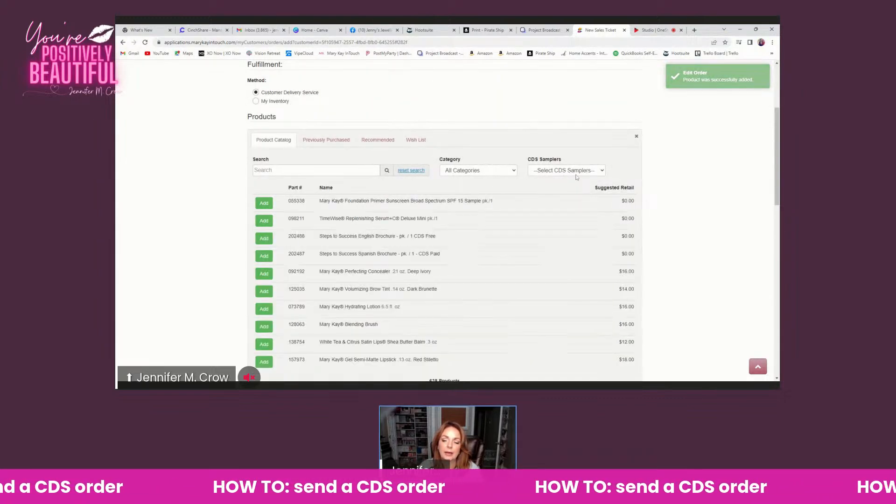
pyautogui.click(600, 172)
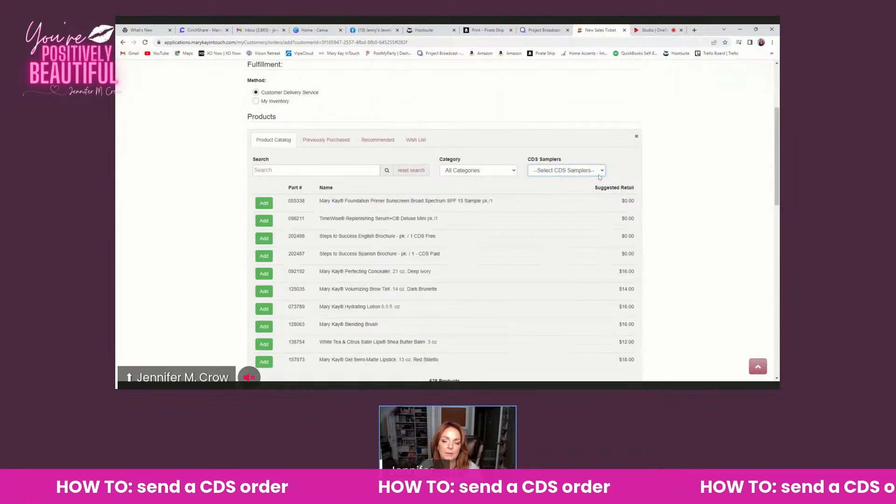
pyautogui.click(585, 192)
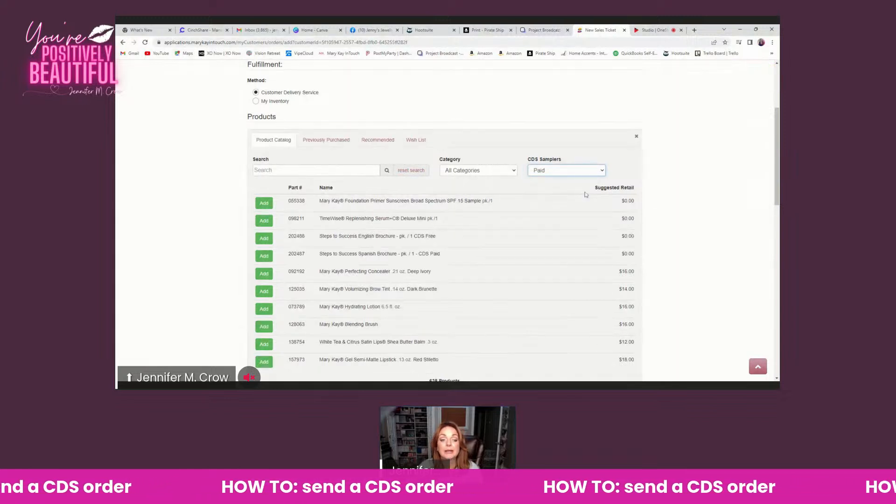
# Search the Paid samplers for "look" and add The Look (Spring 2023) to the order
pyautogui.click(348, 171)
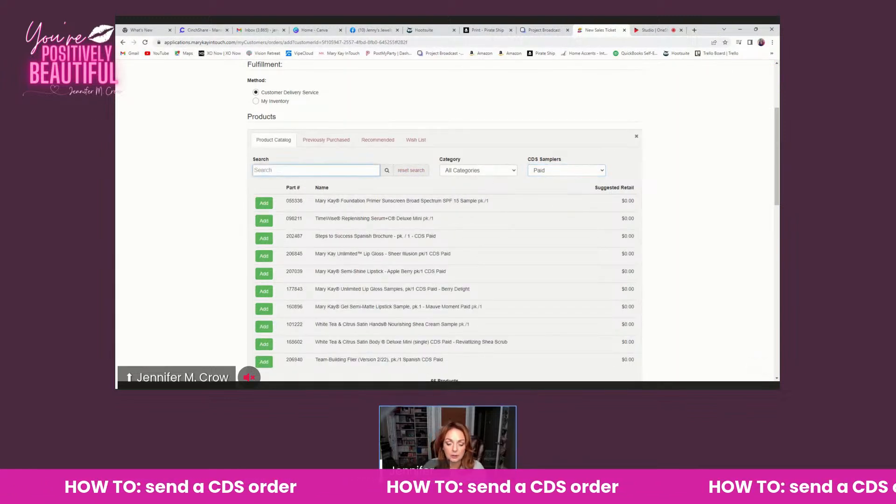
pyautogui.write('look')
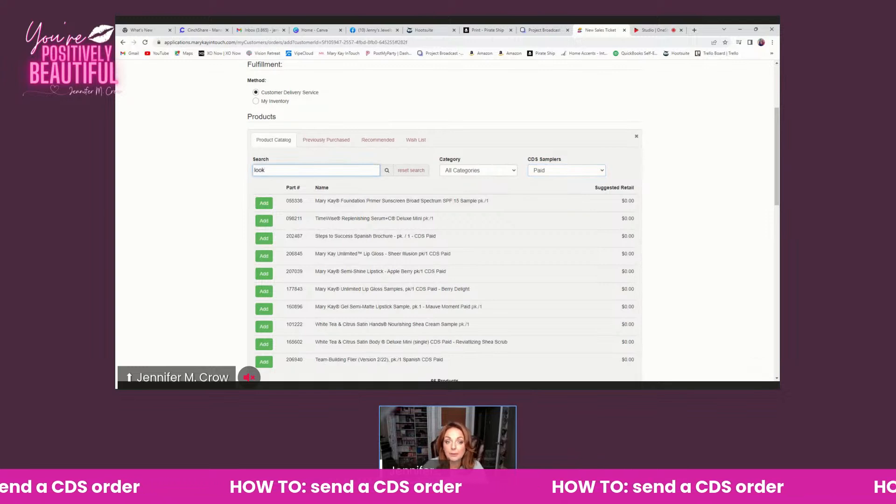
pyautogui.click(386, 171)
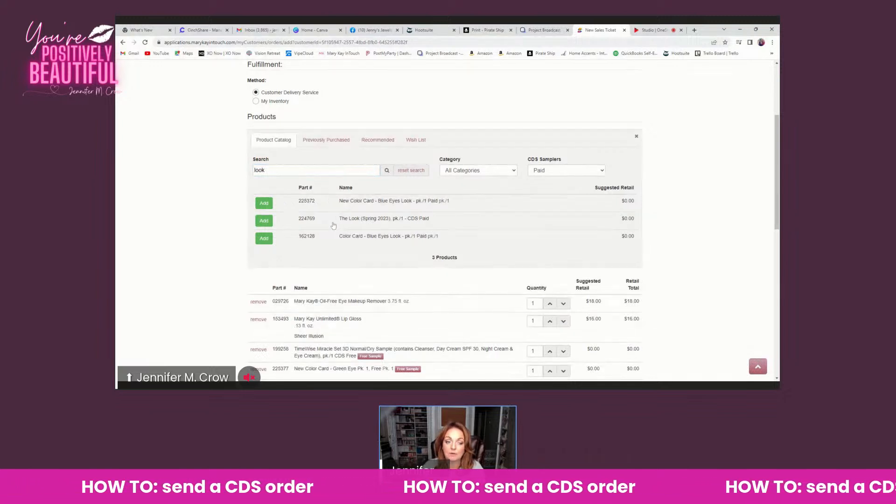
pyautogui.click(269, 223)
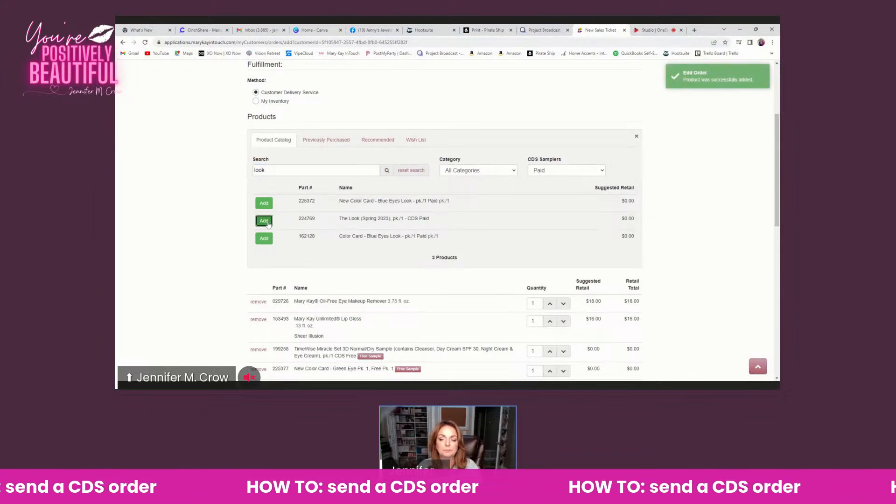
pyautogui.scroll(-2, 268, 224)
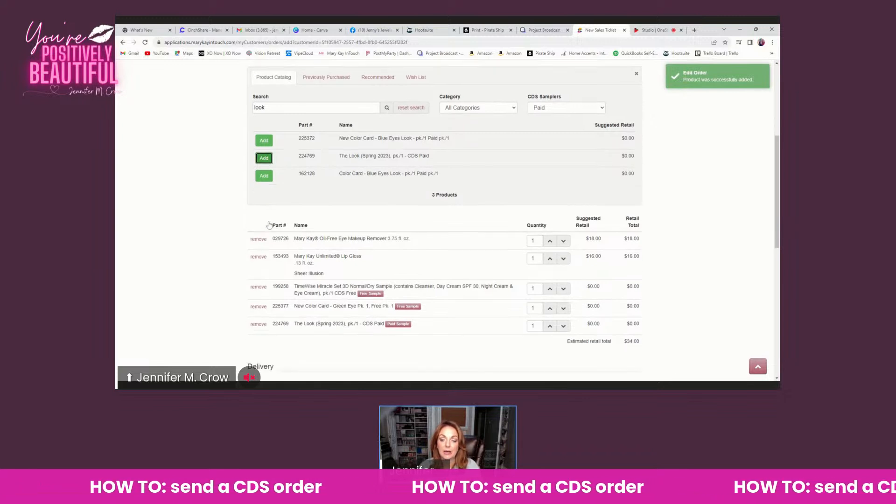
pyautogui.scroll(-1, 269, 225)
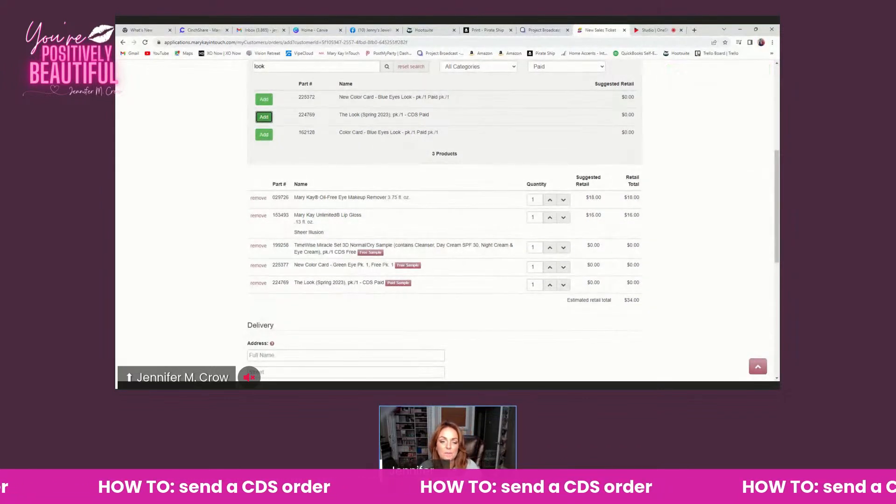
# Search the Paid samplers for "charcoal" and add the Clear Proof Deep-Cleansing Charcoal Mask Sample to the order
pyautogui.scroll(2, 272, 220)
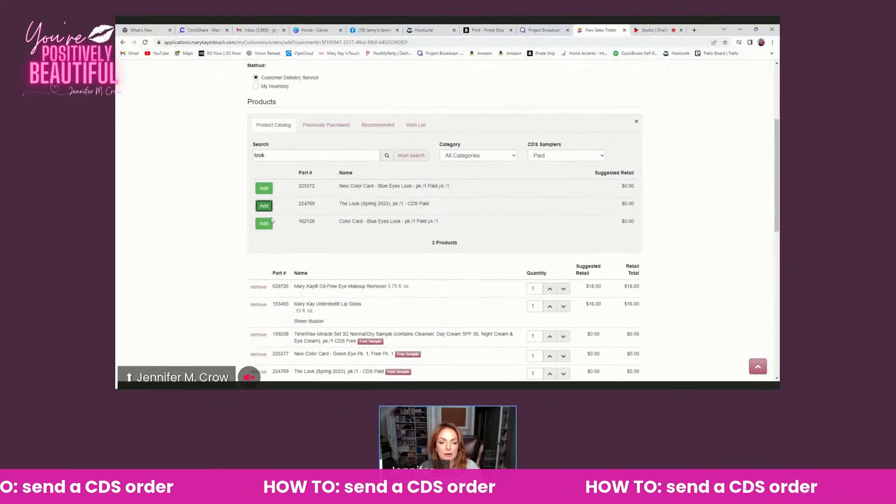
pyautogui.moveTo(267, 170); pyautogui.dragTo(238, 170)
pyautogui.write('charco')
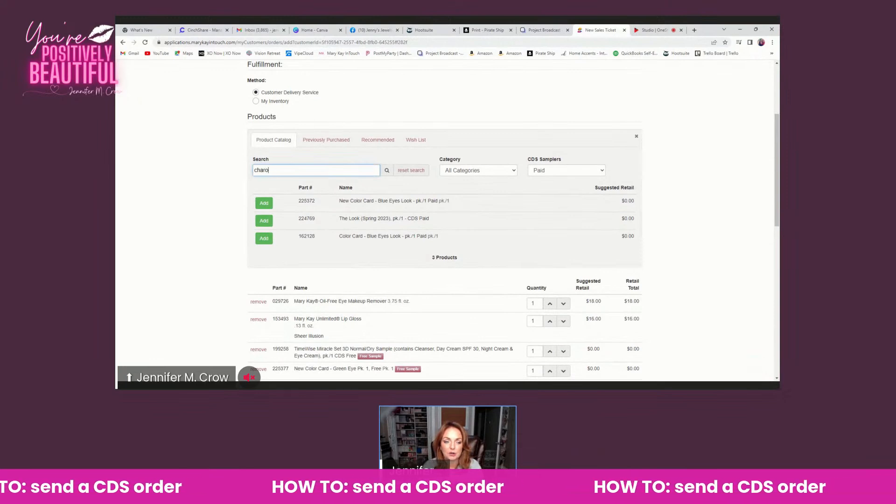
pyautogui.write('asl')
pyautogui.press('BackSpace')
pyautogui.write('l')
pyautogui.click(386, 170)
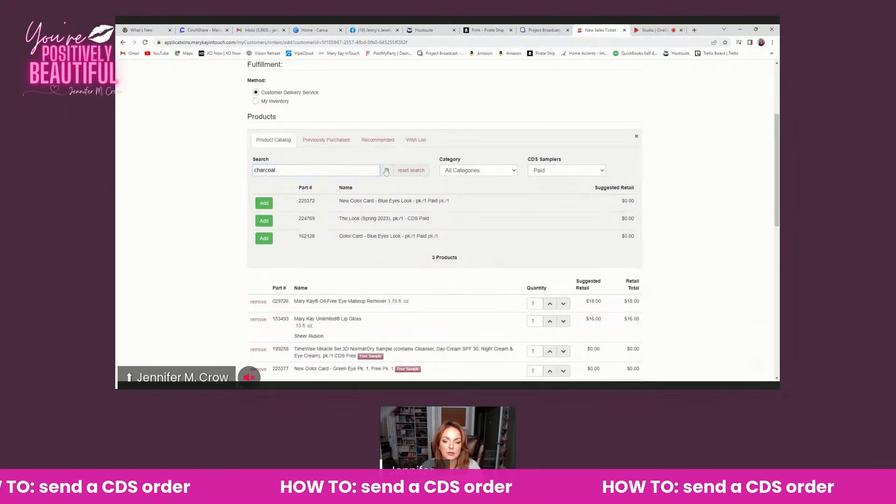
pyautogui.click(264, 203)
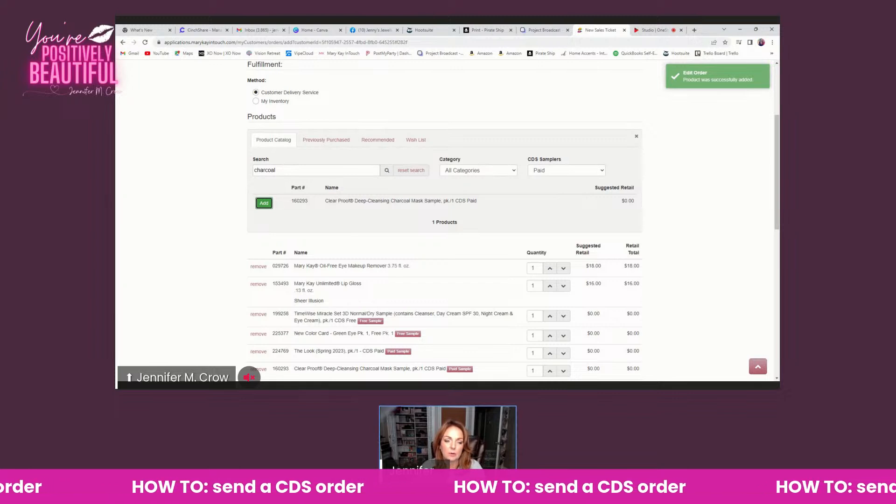
# Reset the product search, filter the catalog to No Cost CDS samplers, and browse to the second page of samplers
pyautogui.click(405, 171)
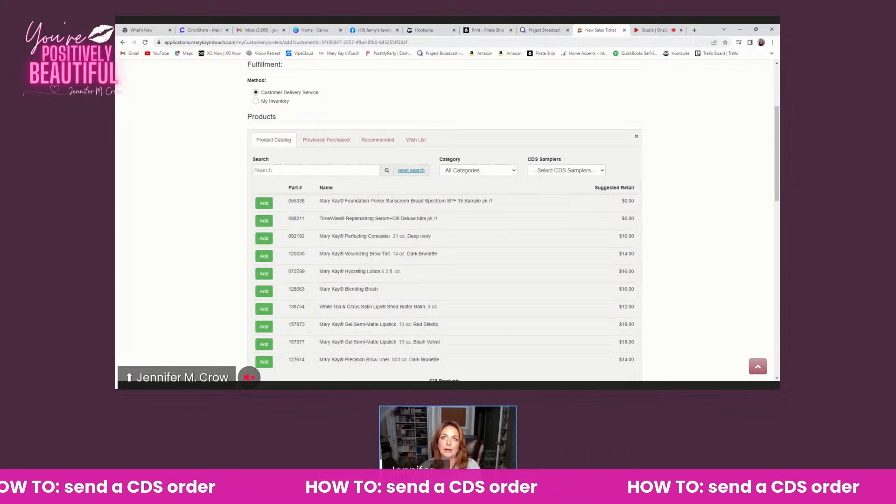
pyautogui.click(574, 172)
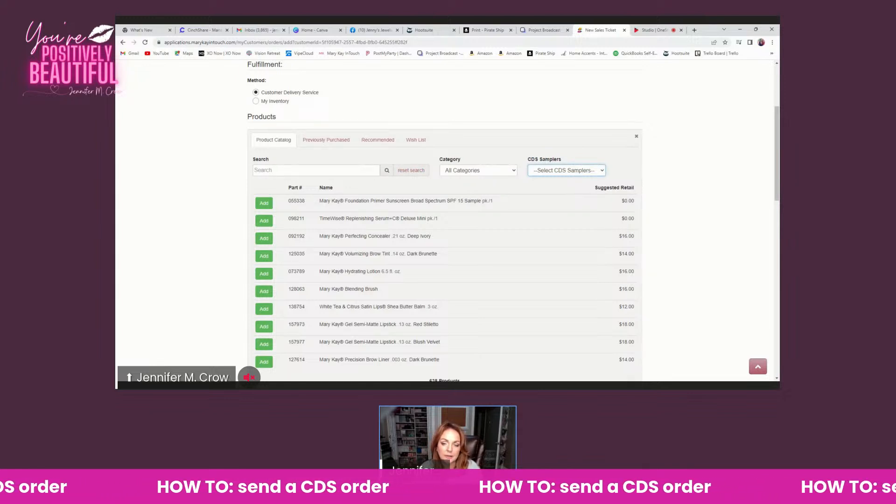
pyautogui.click(562, 188)
pyautogui.scroll(-3, 552, 198)
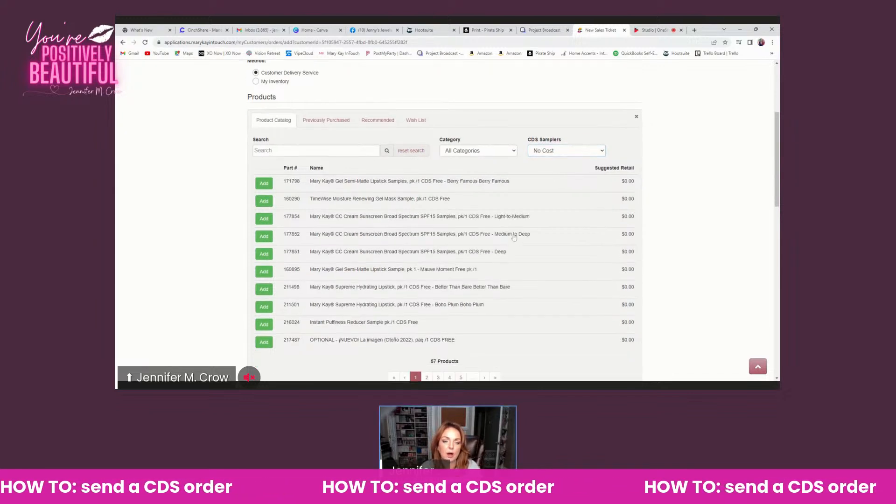
pyautogui.scroll(1, 513, 238)
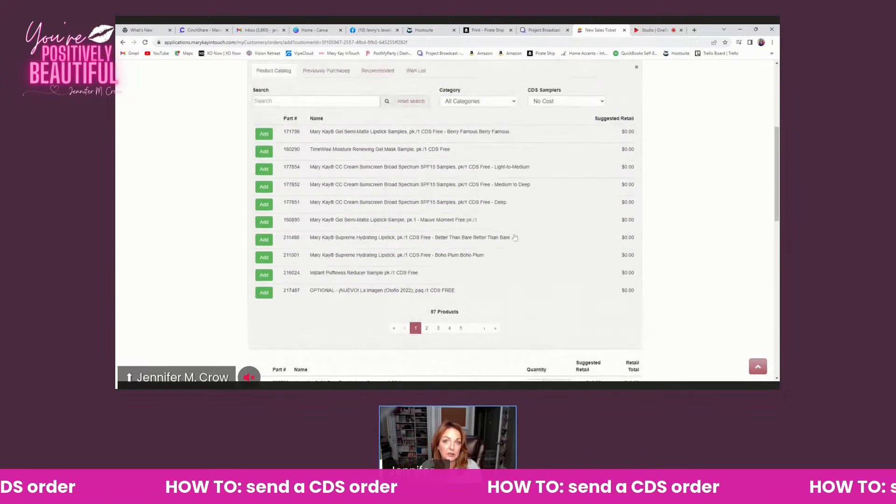
pyautogui.click(426, 327)
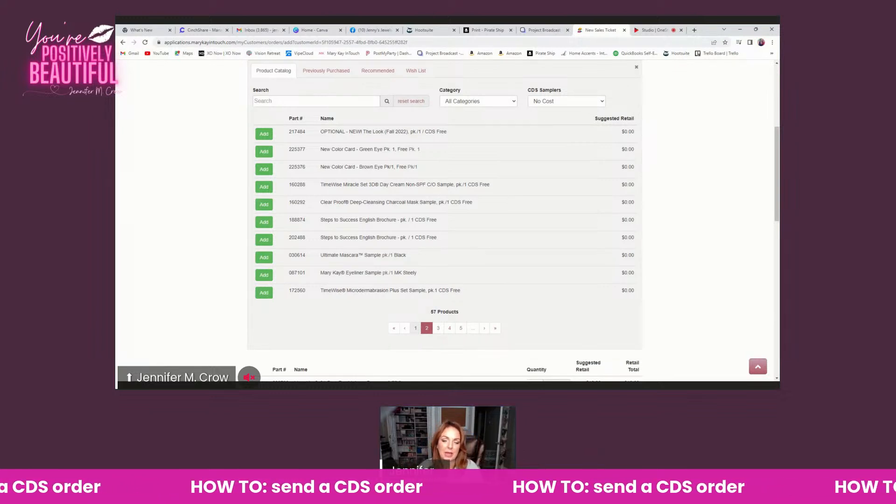
# Set the order's follow-up reminder to 2+2+2 and try to submit the order to CDS
pyautogui.scroll(-2, 442, 331)
pyautogui.scroll(-2, 442, 331)
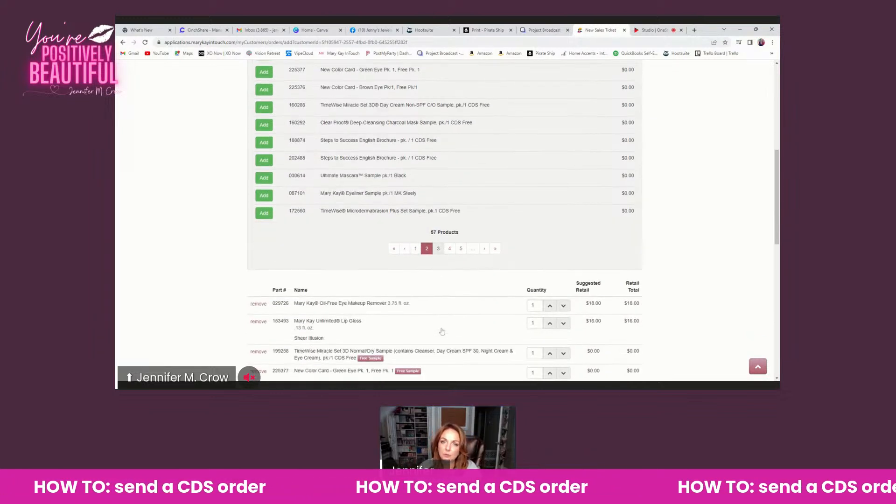
pyautogui.scroll(-1, 443, 331)
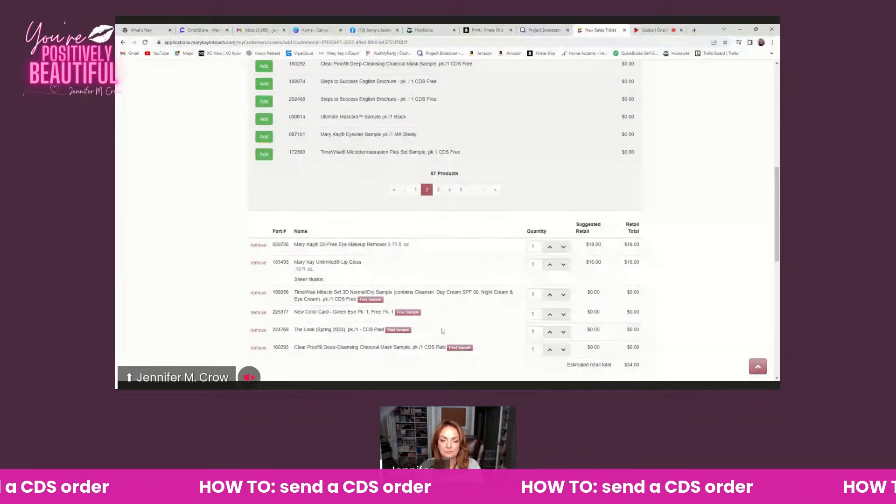
pyautogui.scroll(-3, 443, 331)
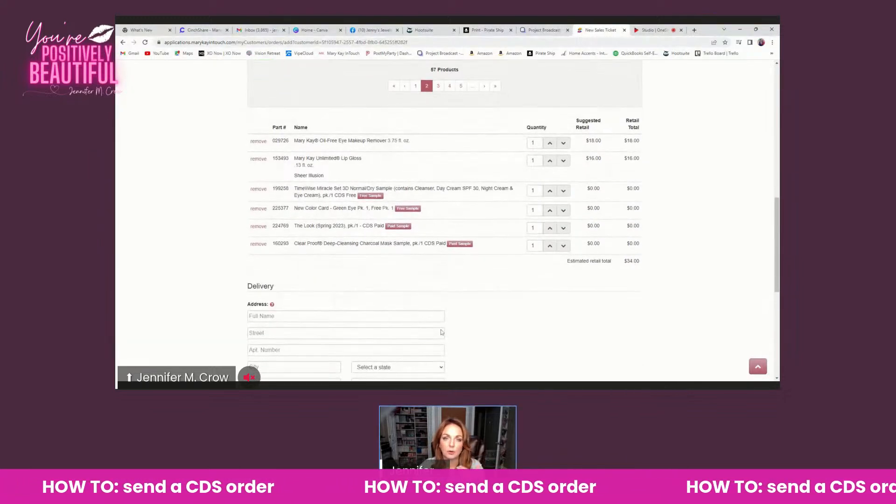
pyautogui.scroll(-2, 441, 332)
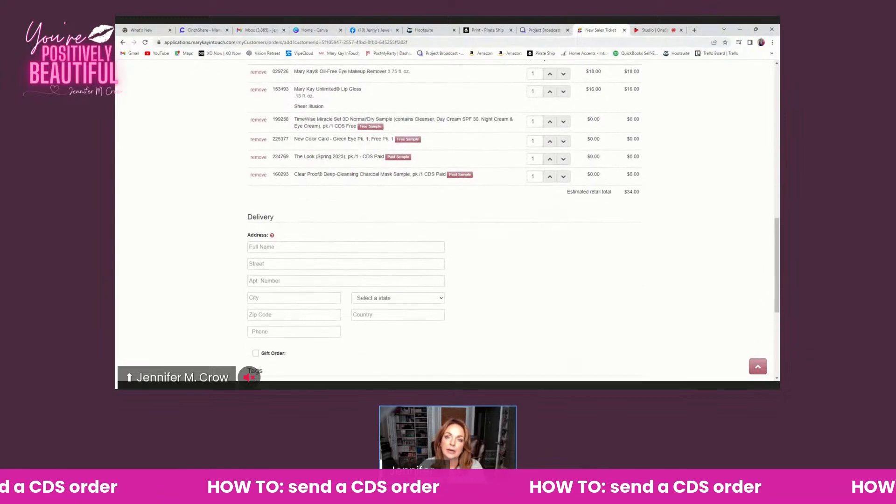
pyautogui.scroll(-1, 441, 332)
pyautogui.scroll(-1, 442, 331)
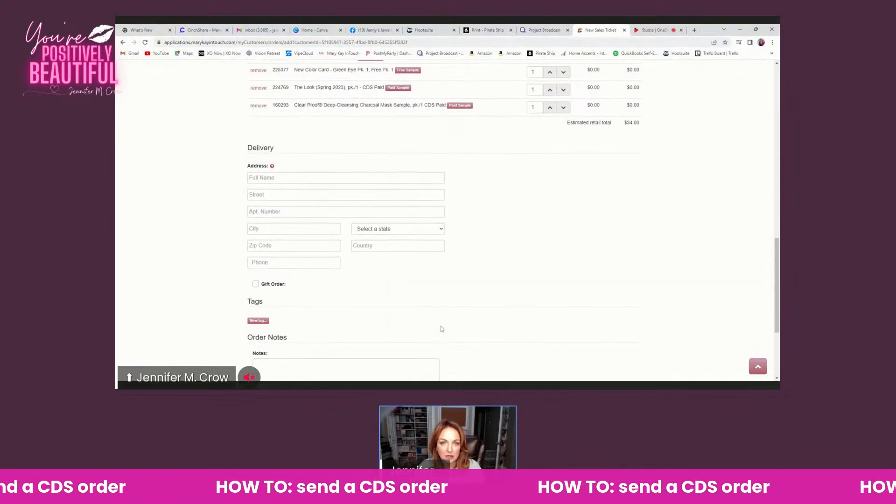
pyautogui.scroll(-2, 442, 332)
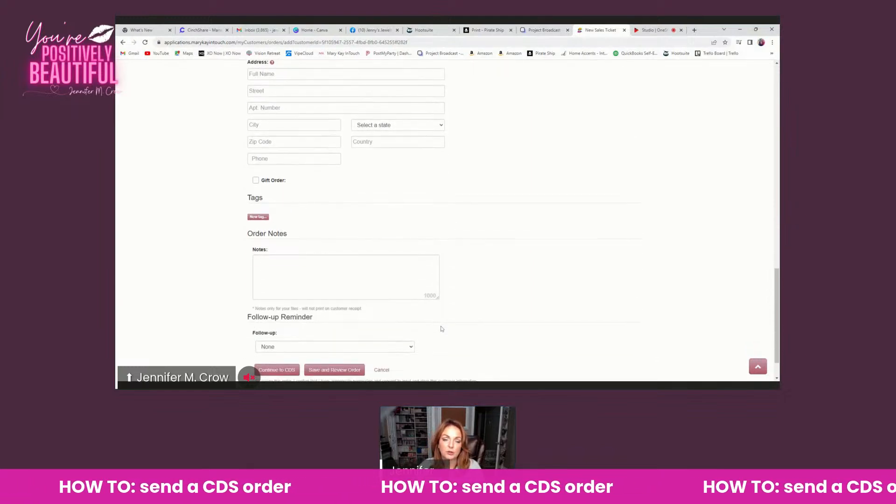
pyautogui.scroll(-1, 326, 274)
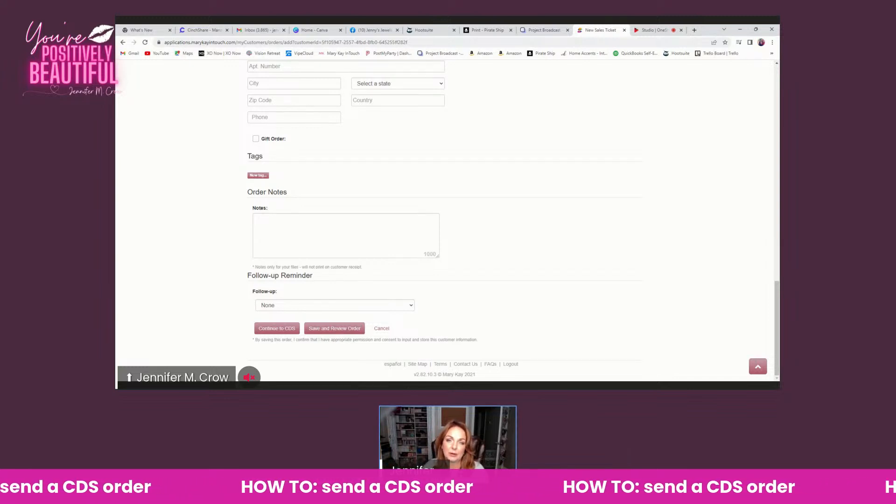
pyautogui.click(407, 307)
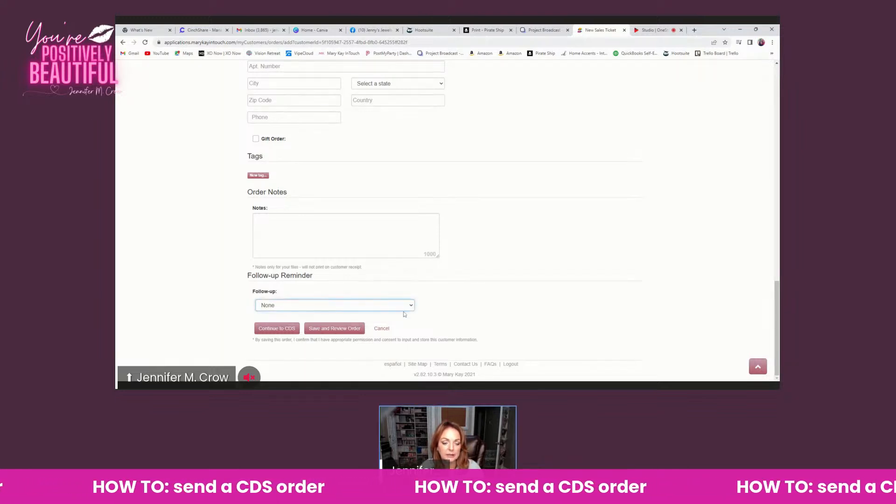
pyautogui.click(398, 326)
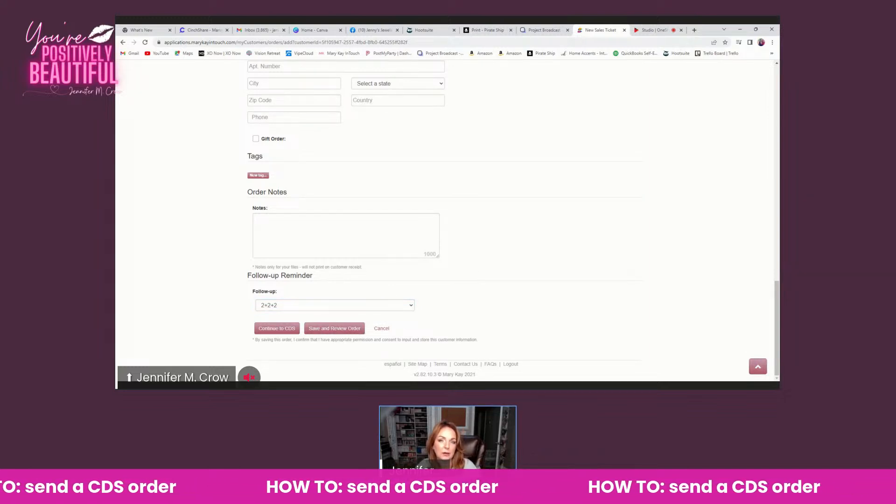
pyautogui.click(288, 331)
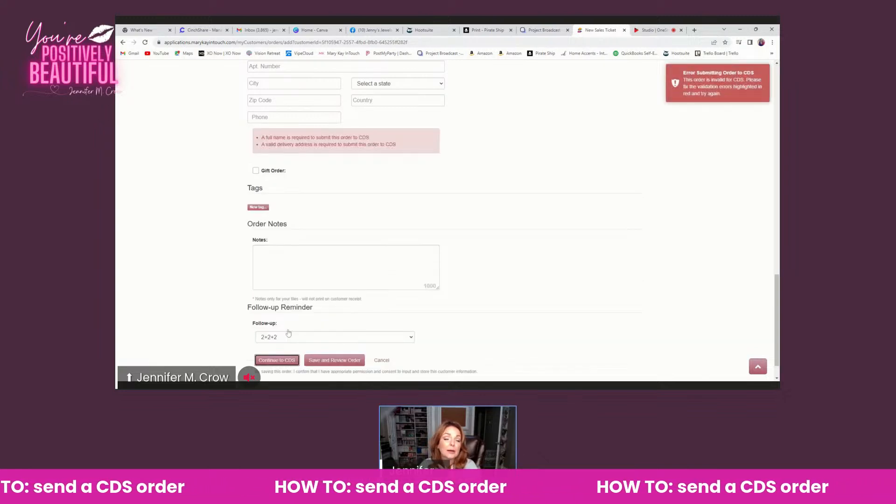